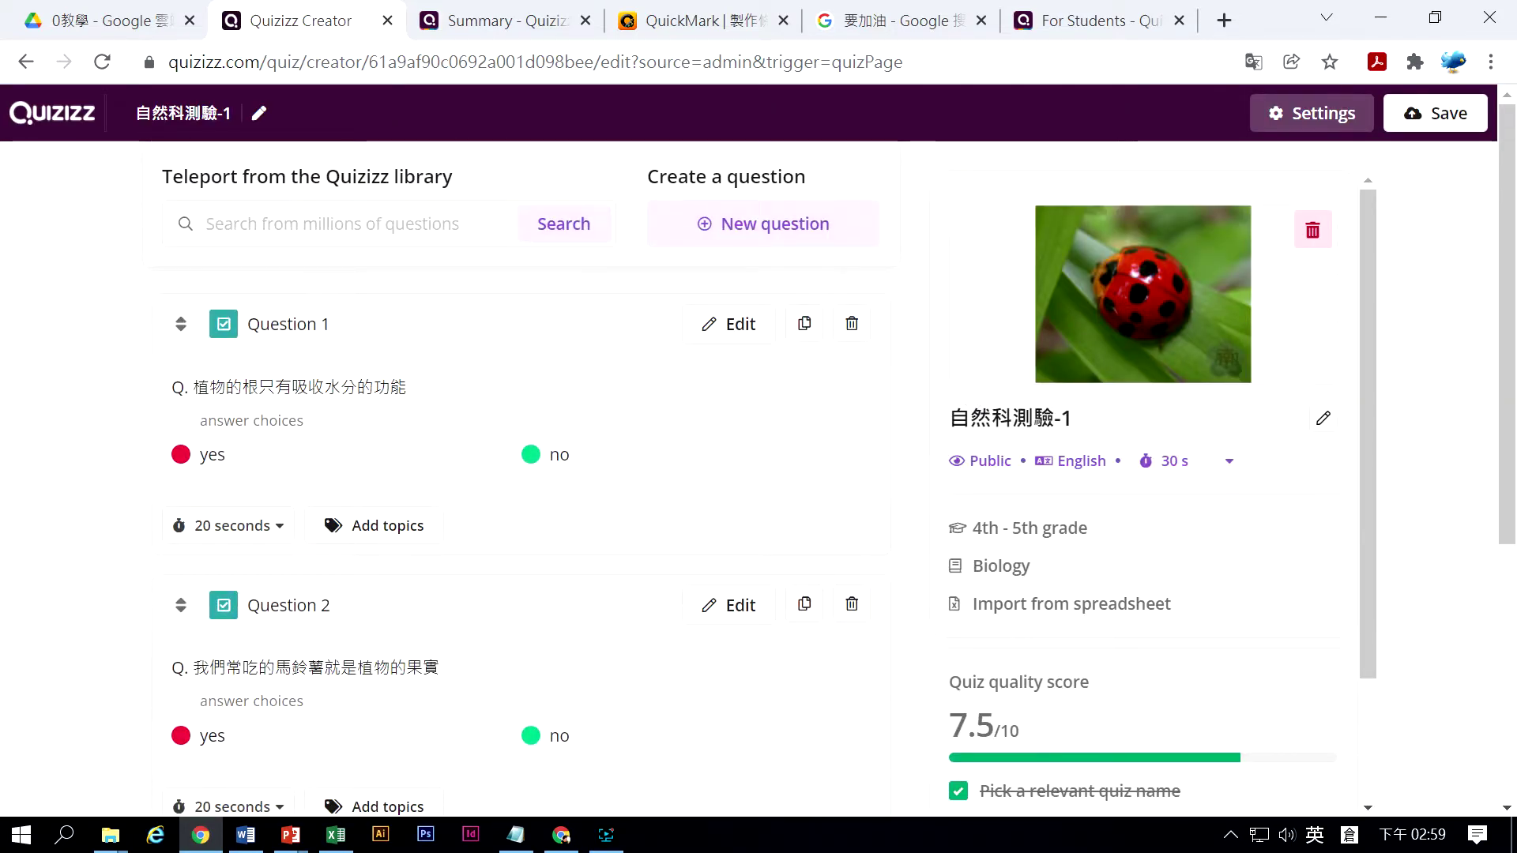
Switch to the Word test document and copy the multiple-choice question 下列哪一個地點最不可能蒐集到有關植物繁殖的資料？
left_click(245, 834)
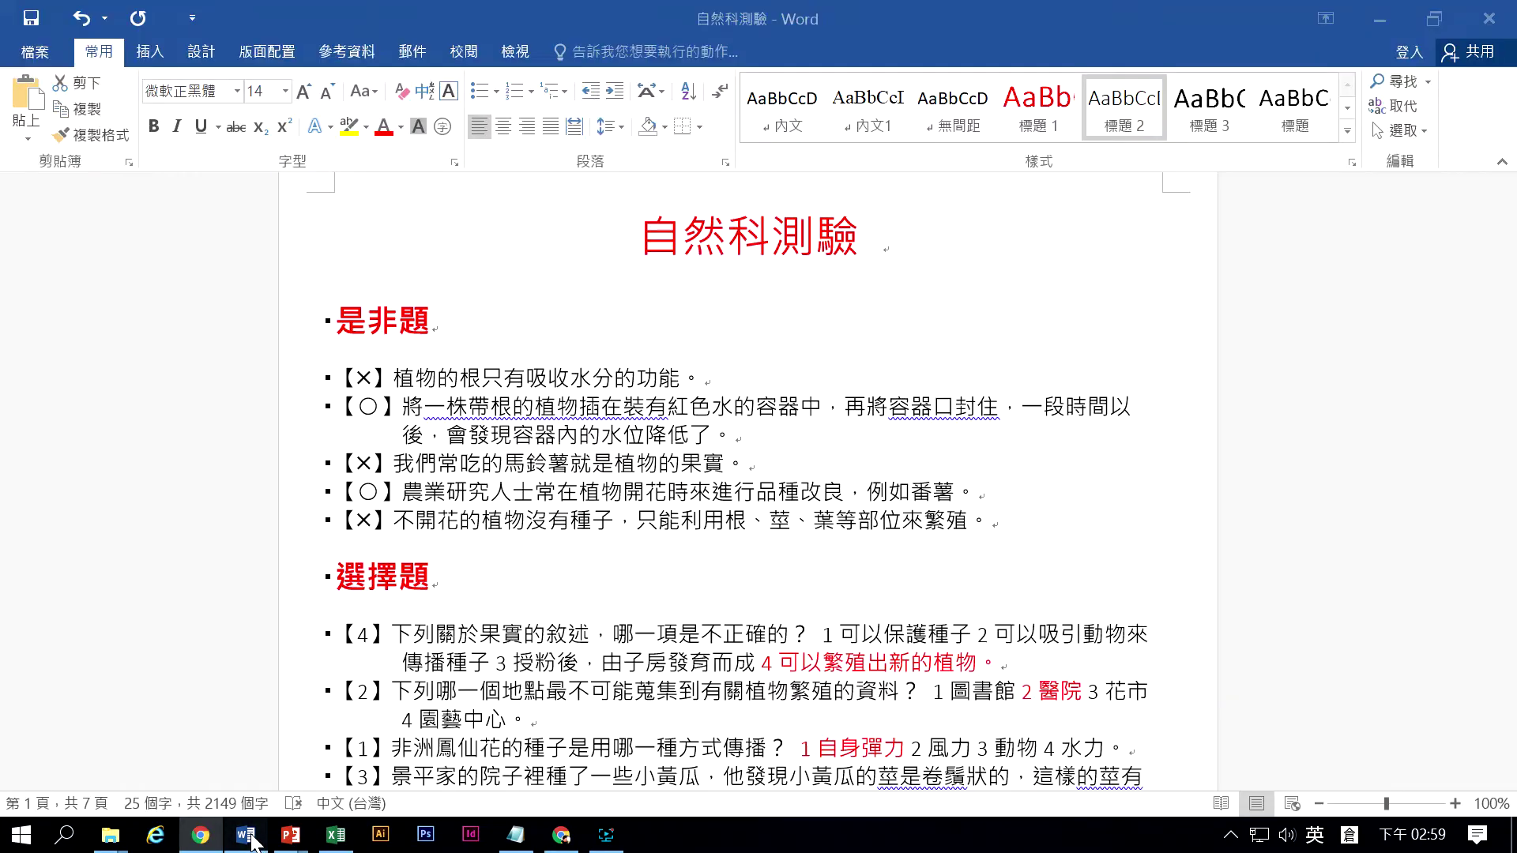
left_click(383, 574)
scroll(747, 482, "down", 2)
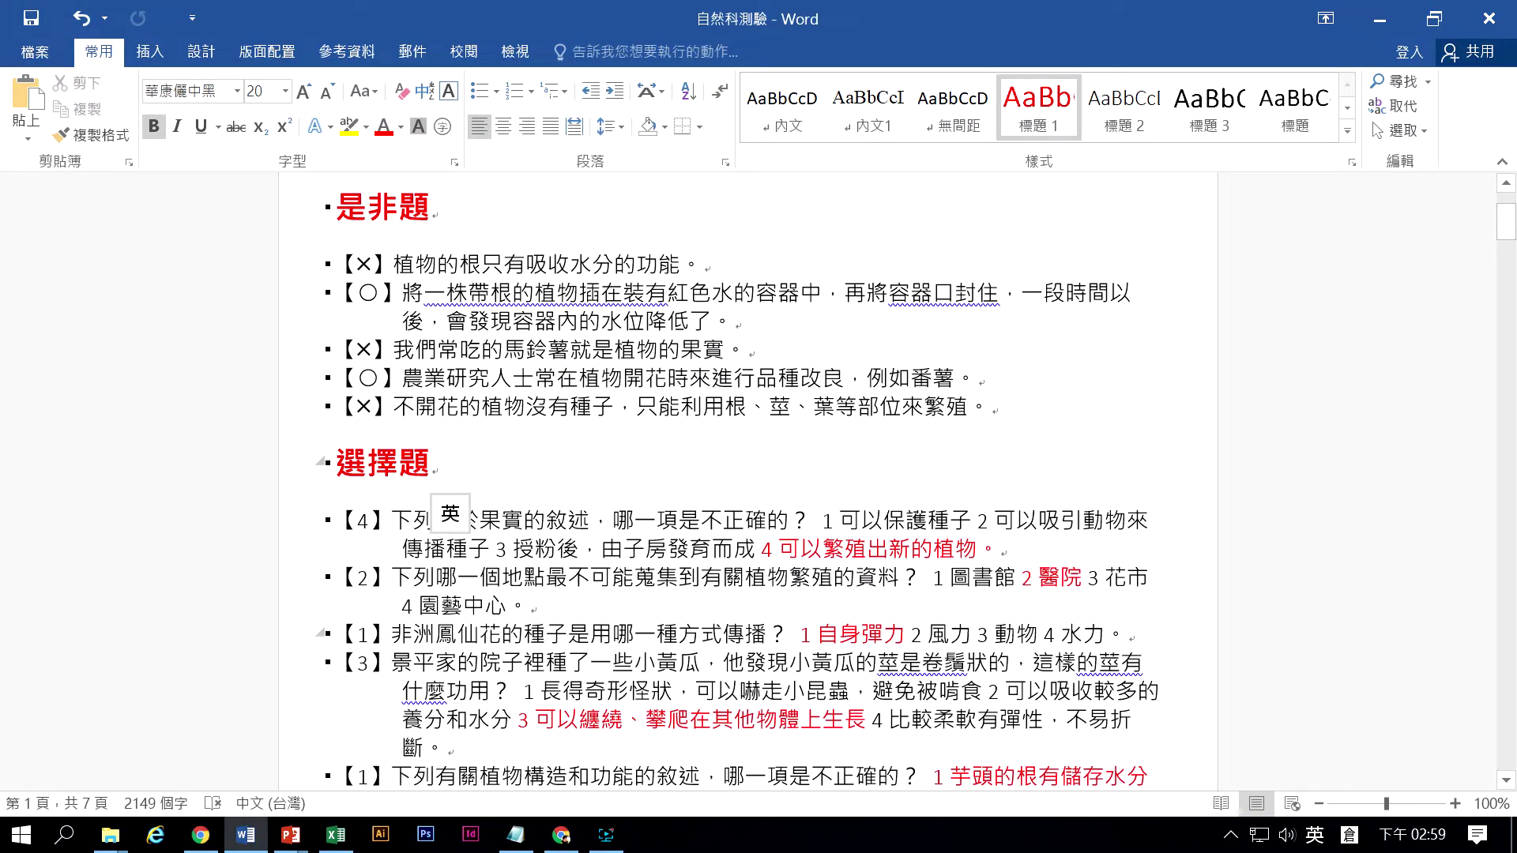
left_click_drag(920, 577, 404, 586)
key("ctrl+c")
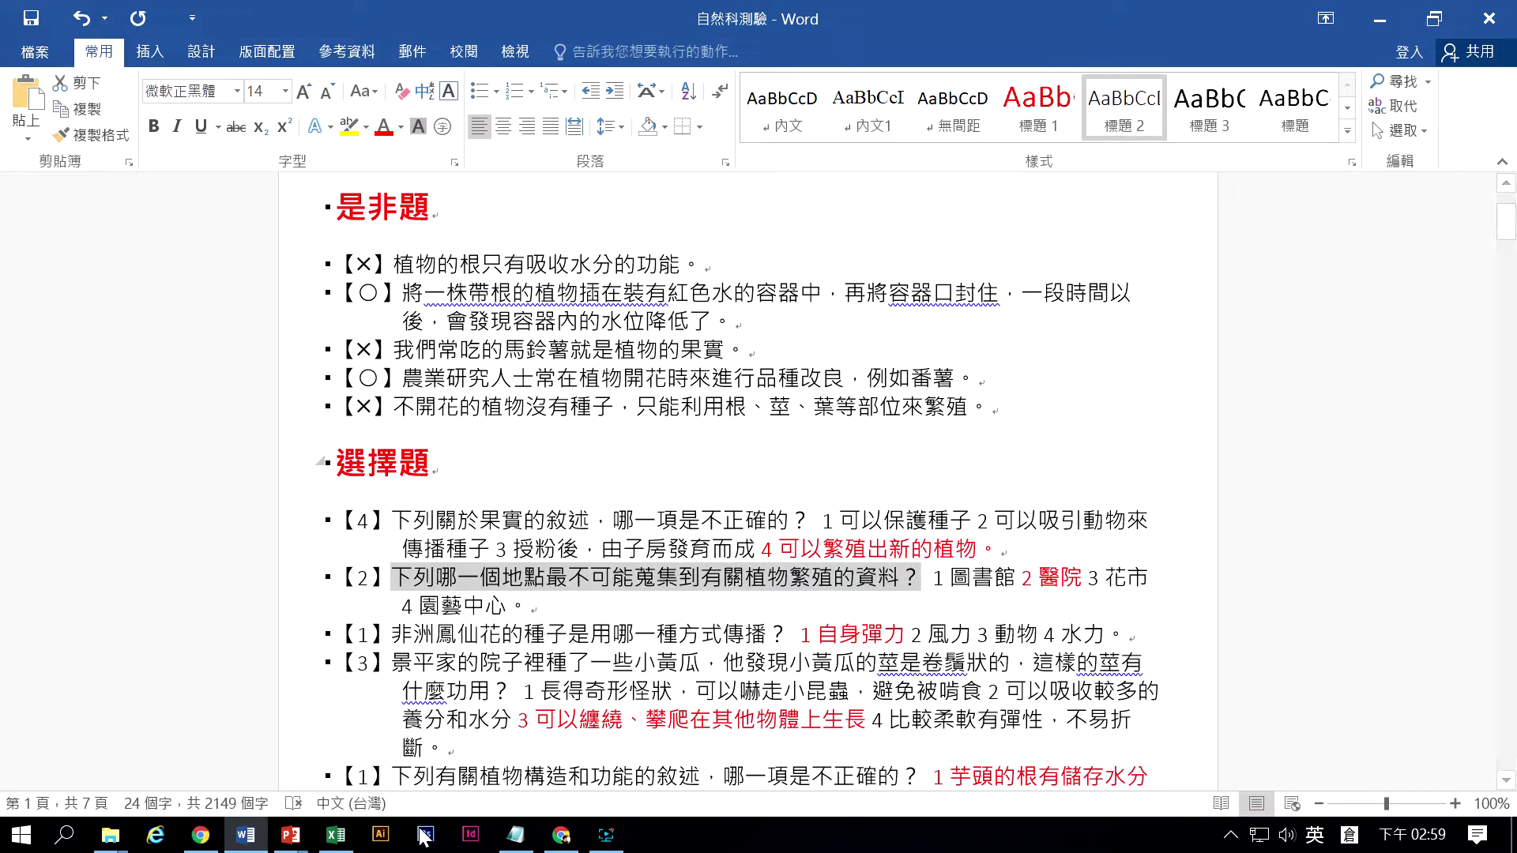
Return to Quizizz in Chrome, add a new multiple-choice question after Question 2, and paste the copied text as its question
left_click(201, 835)
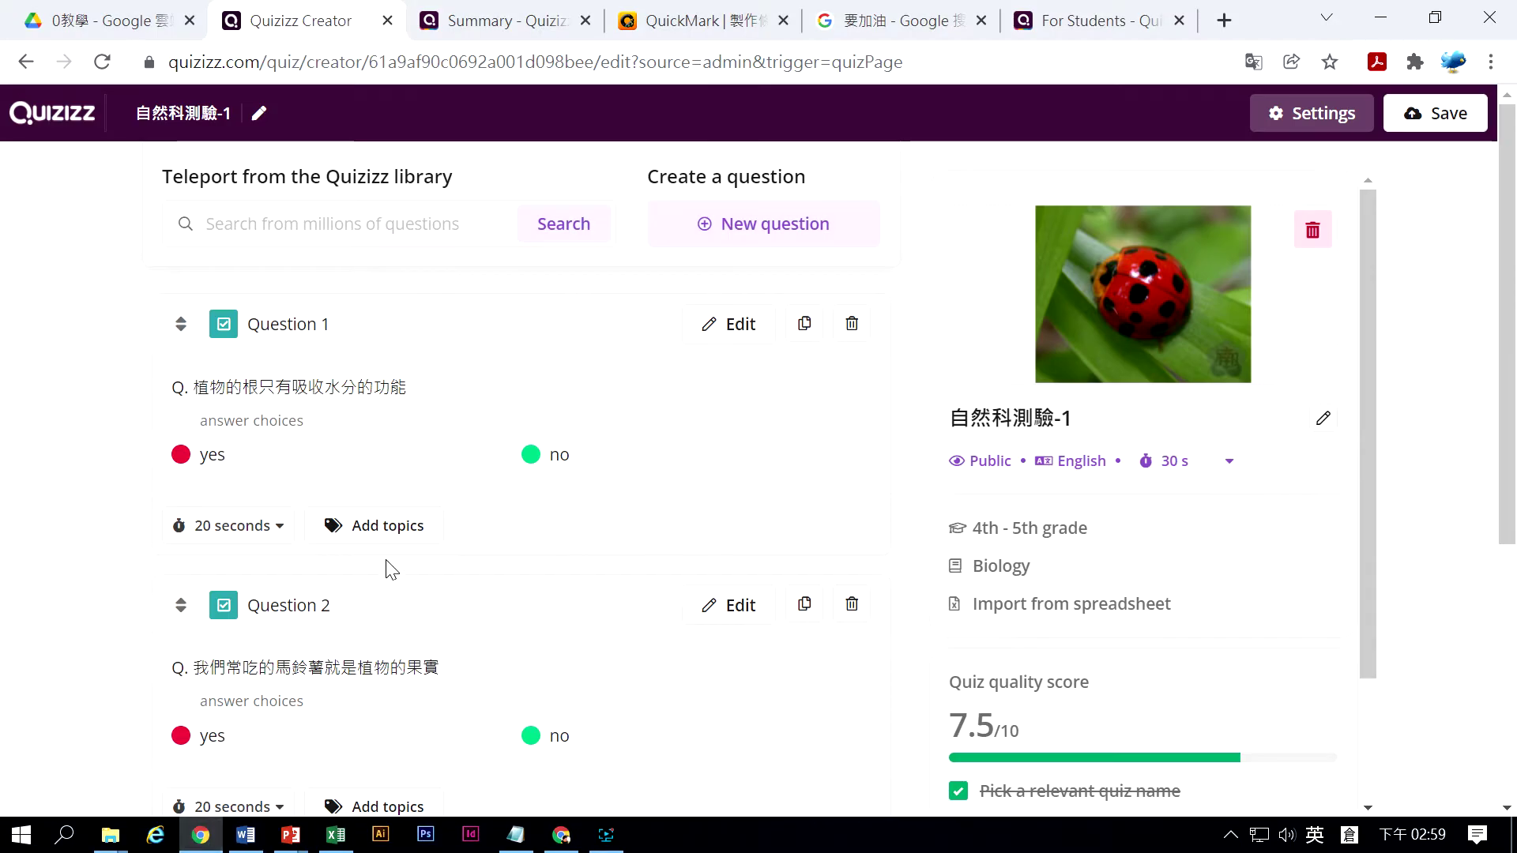
scroll(366, 543, "down", 4)
left_click(366, 544)
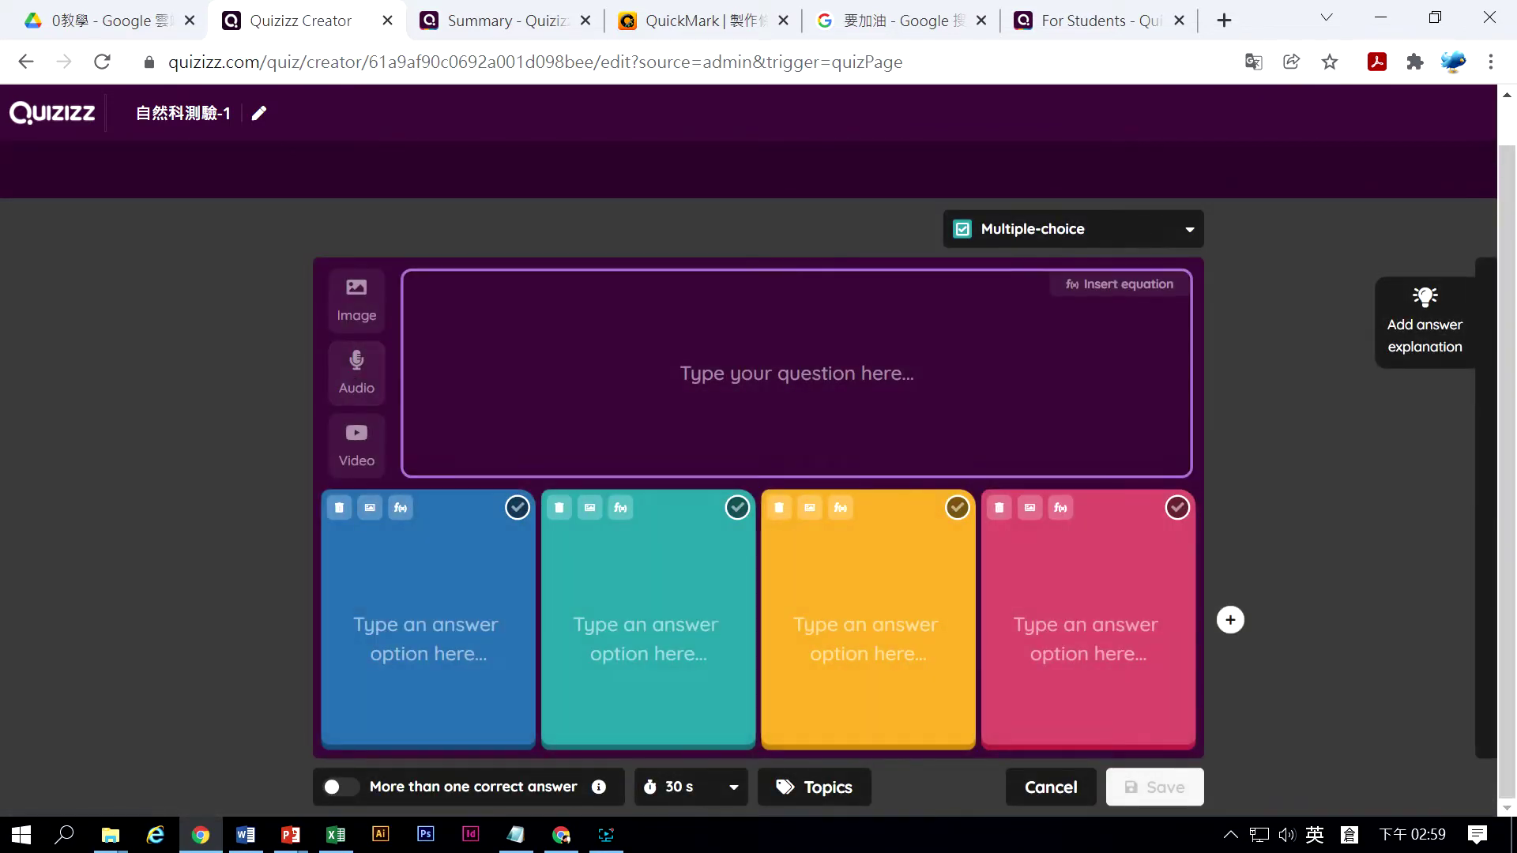
left_click(803, 373)
key("ctrl+v")
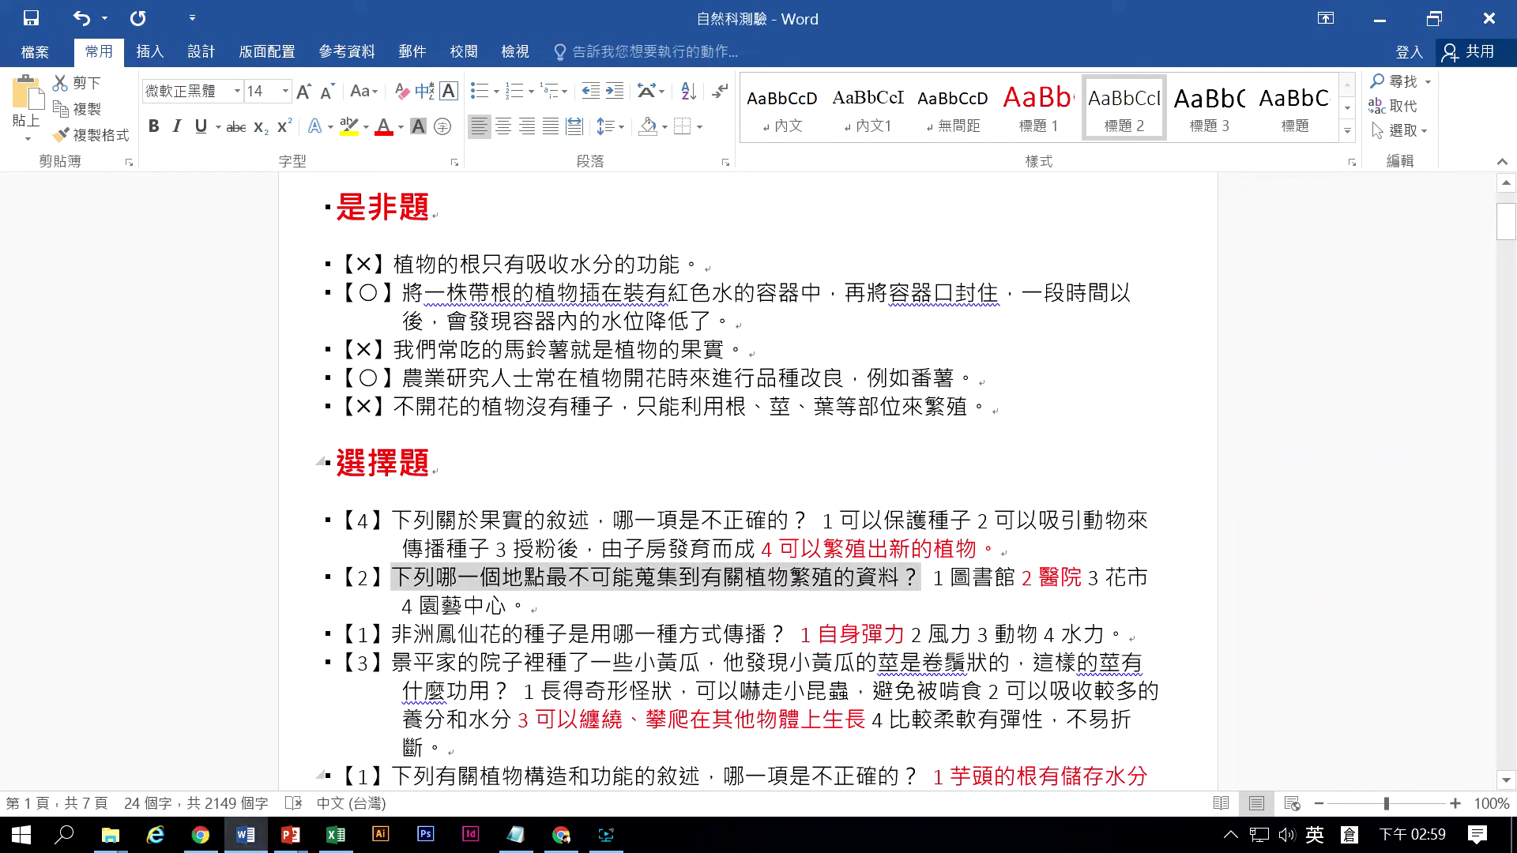
Copy 圖書館 from the Word question and paste it into the first answer option of the Quizizz question
left_click(245, 835)
left_click_drag(1019, 577, 950, 578)
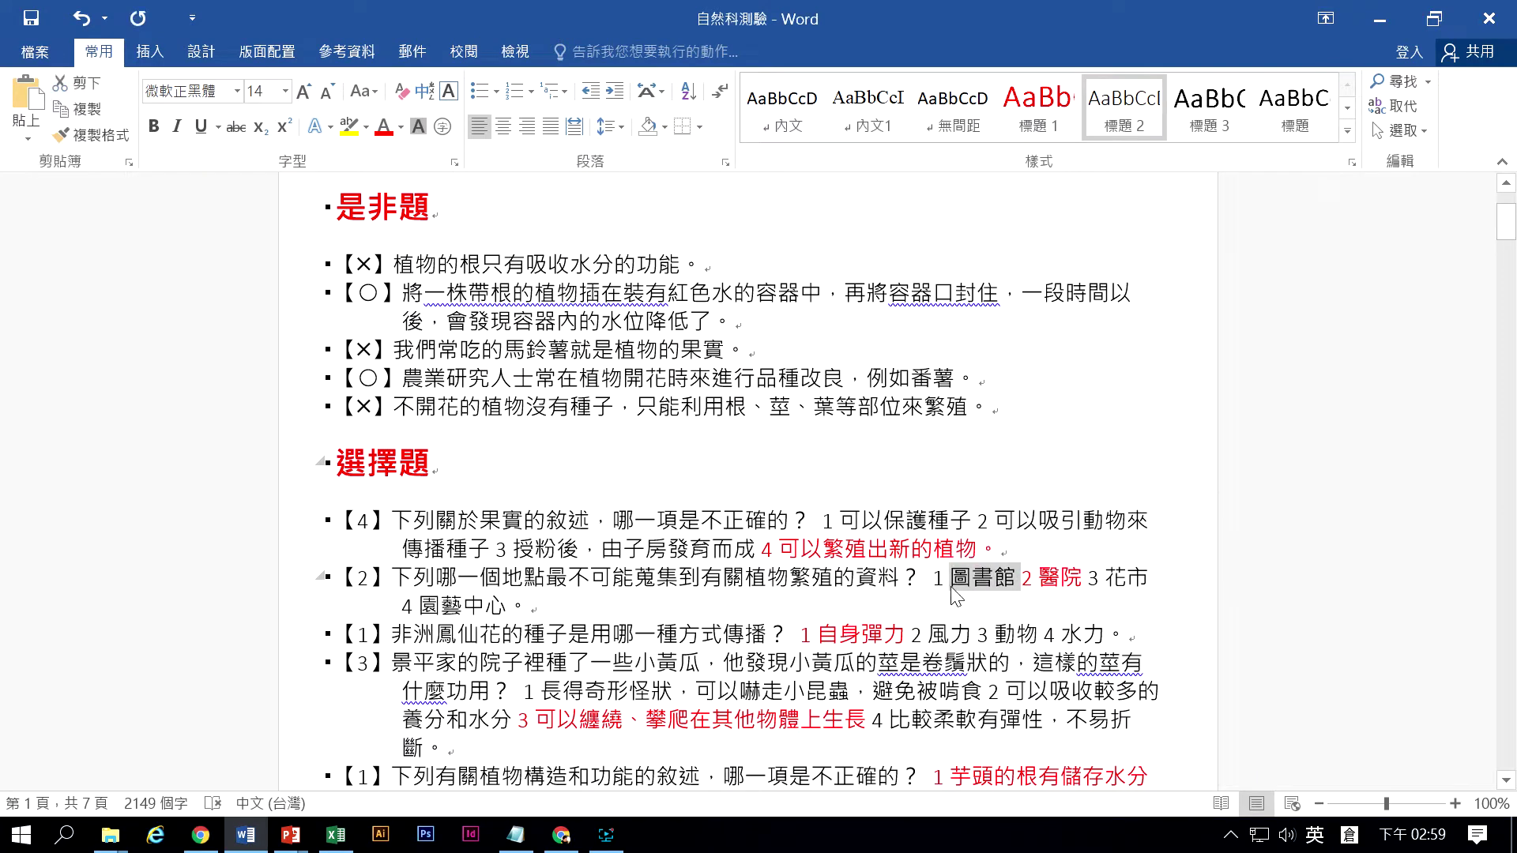
left_click(200, 835)
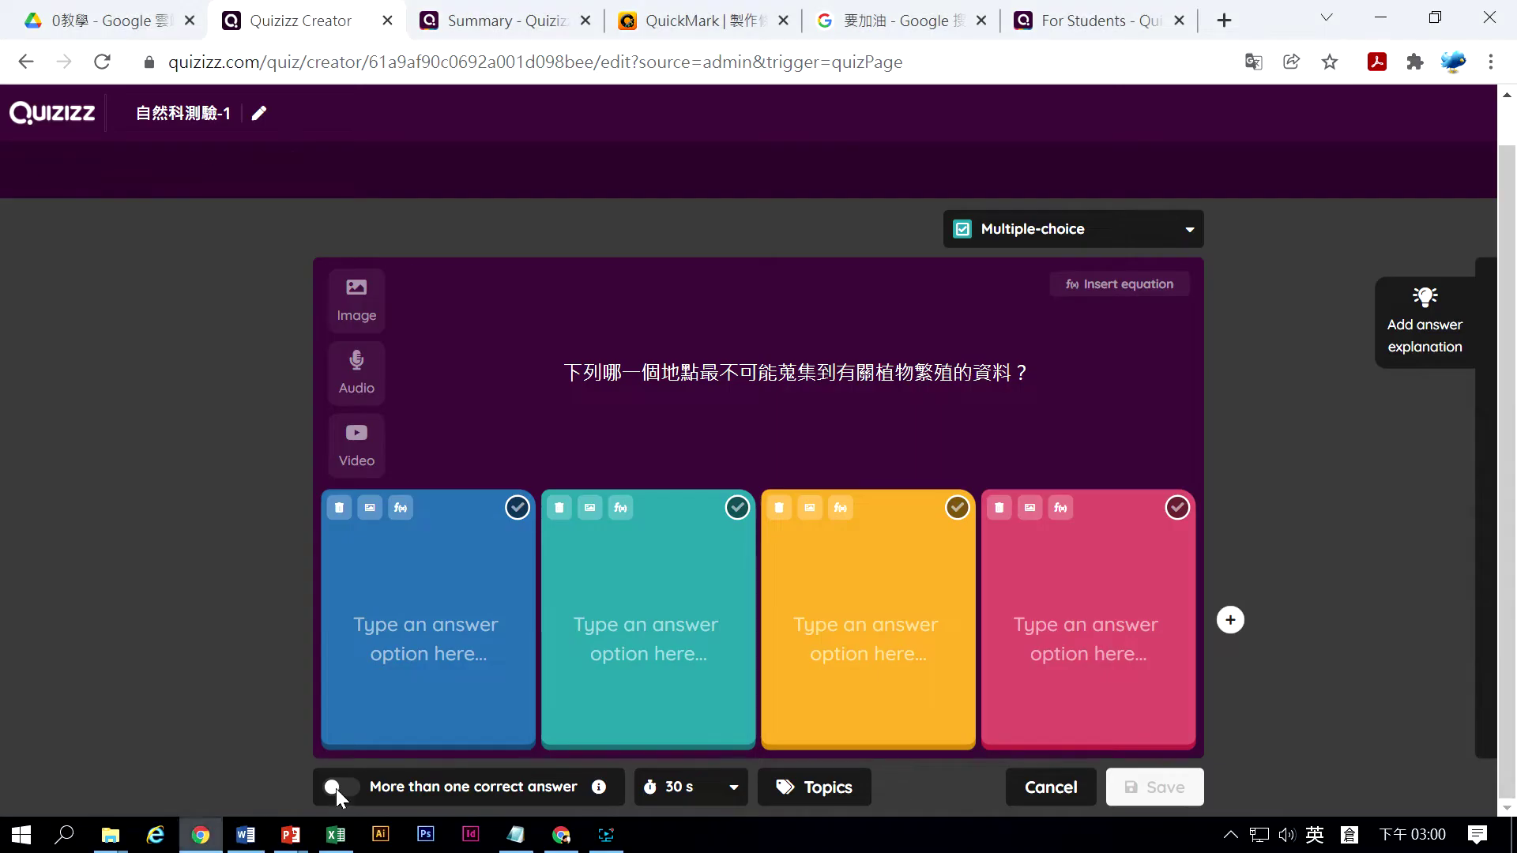
left_click(427, 624)
key("ctrl+v")
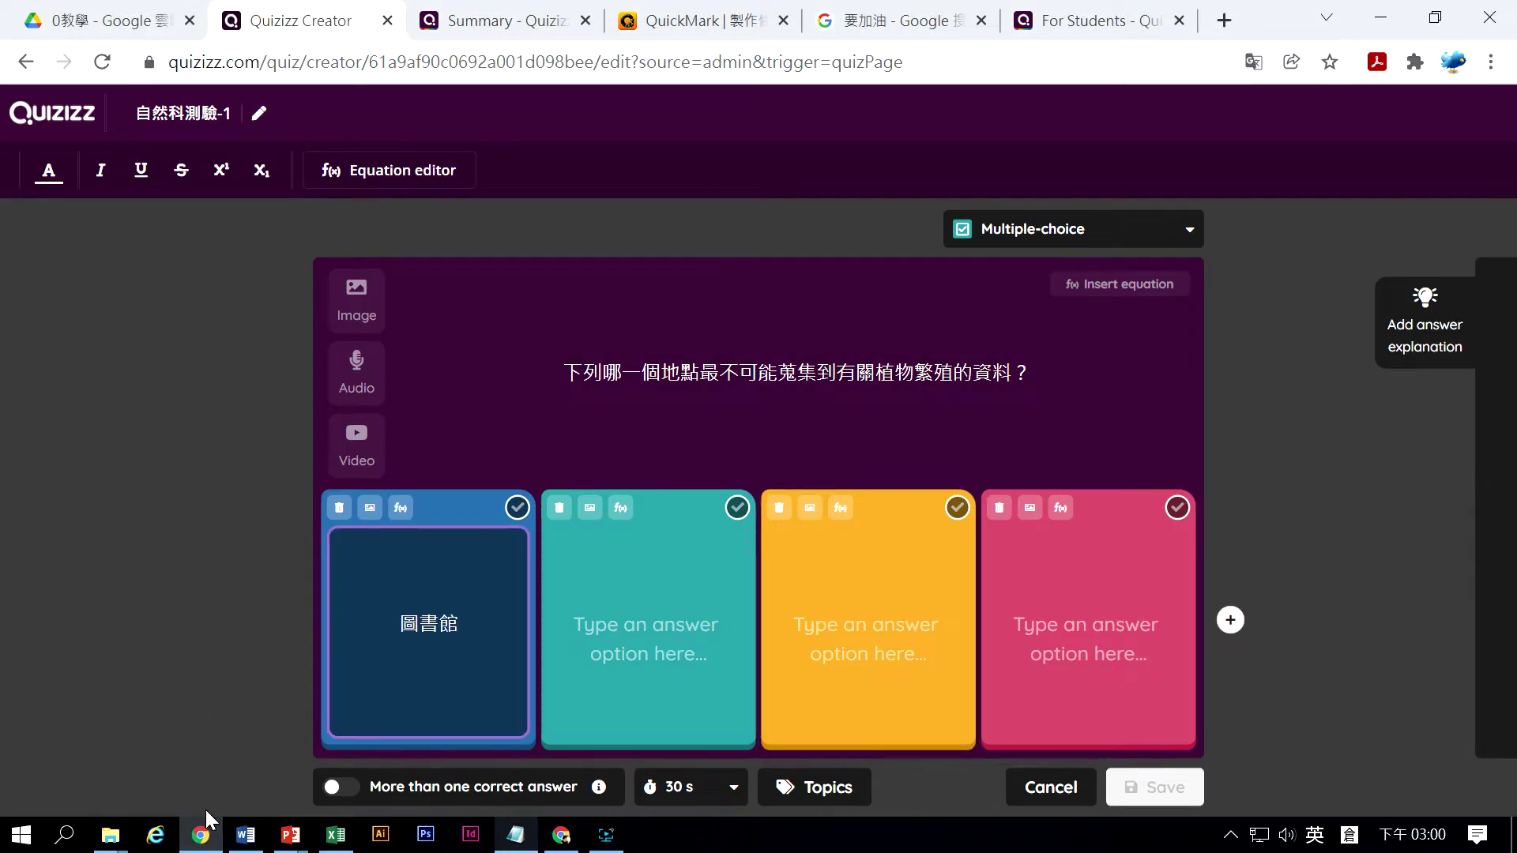
Cut 醫院 from the Word question, paste it as the second answer option in Quizizz, and undo the cut in Word
left_click(245, 835)
left_click_drag(1089, 577, 1043, 585)
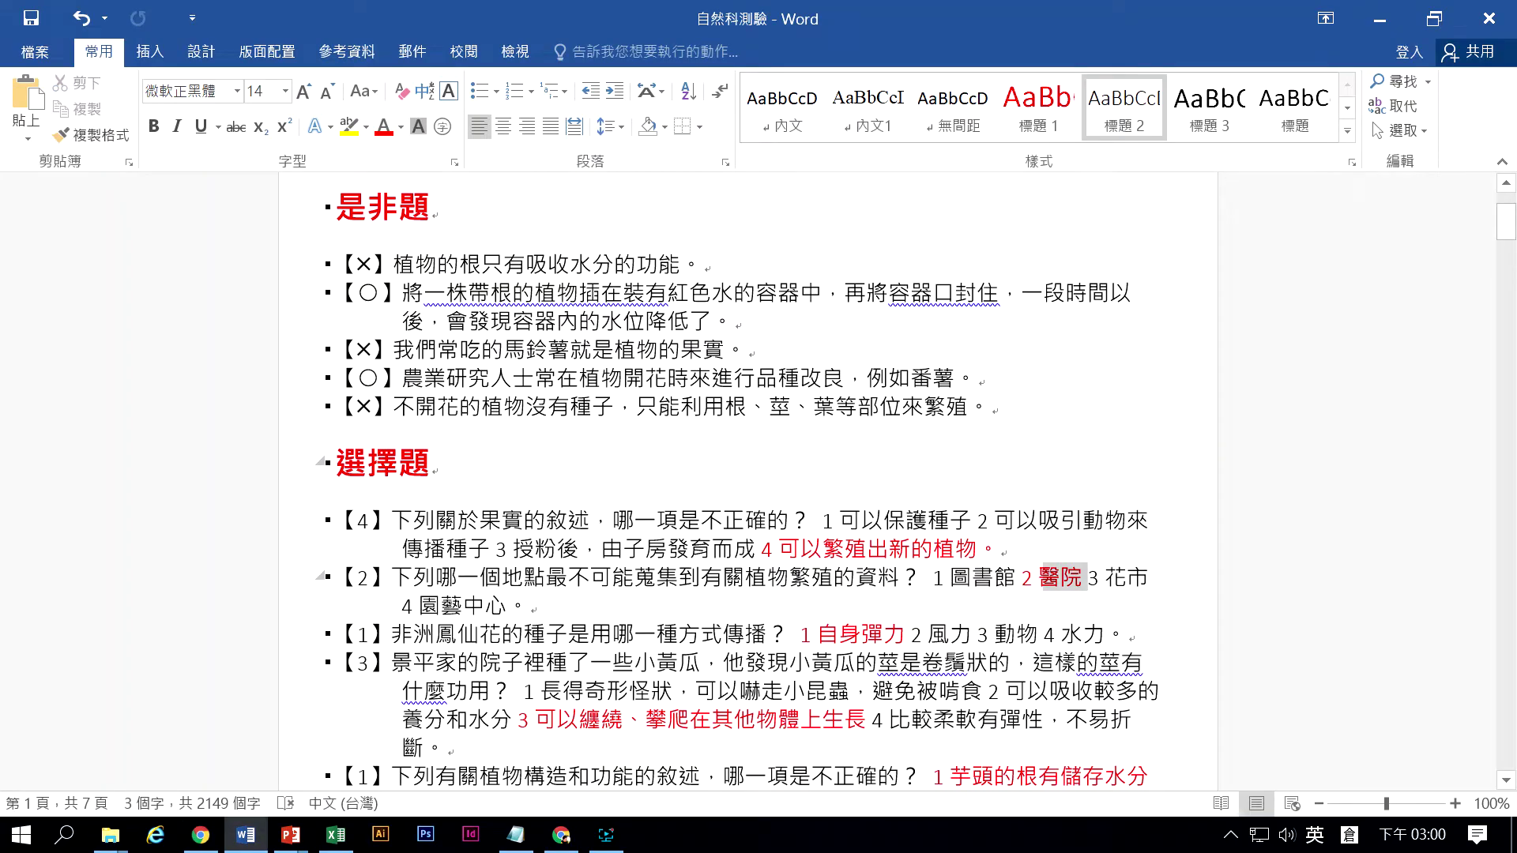
key("ctrl+x")
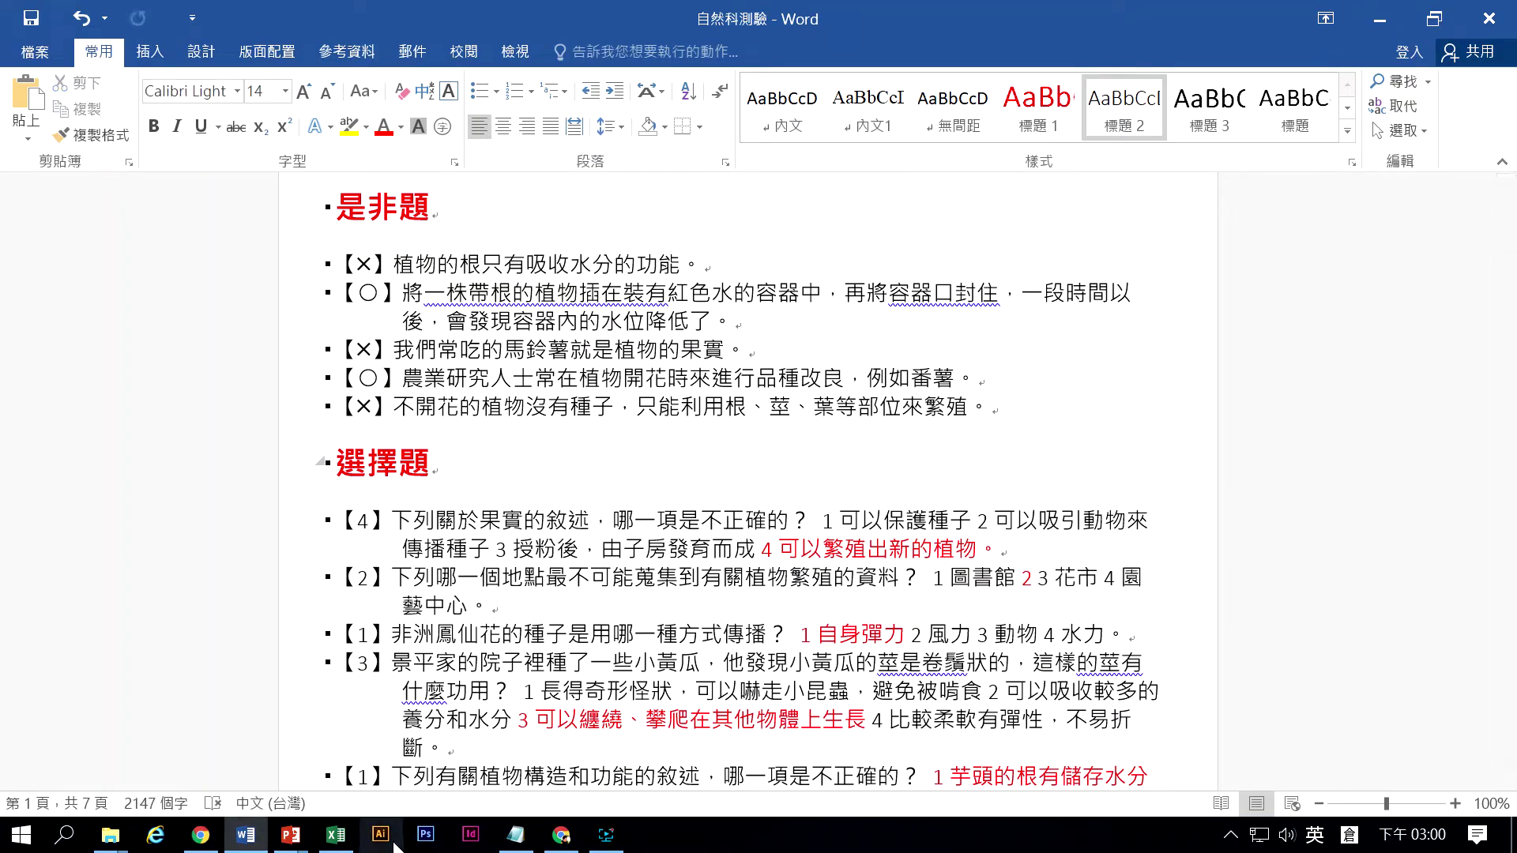
left_click(200, 835)
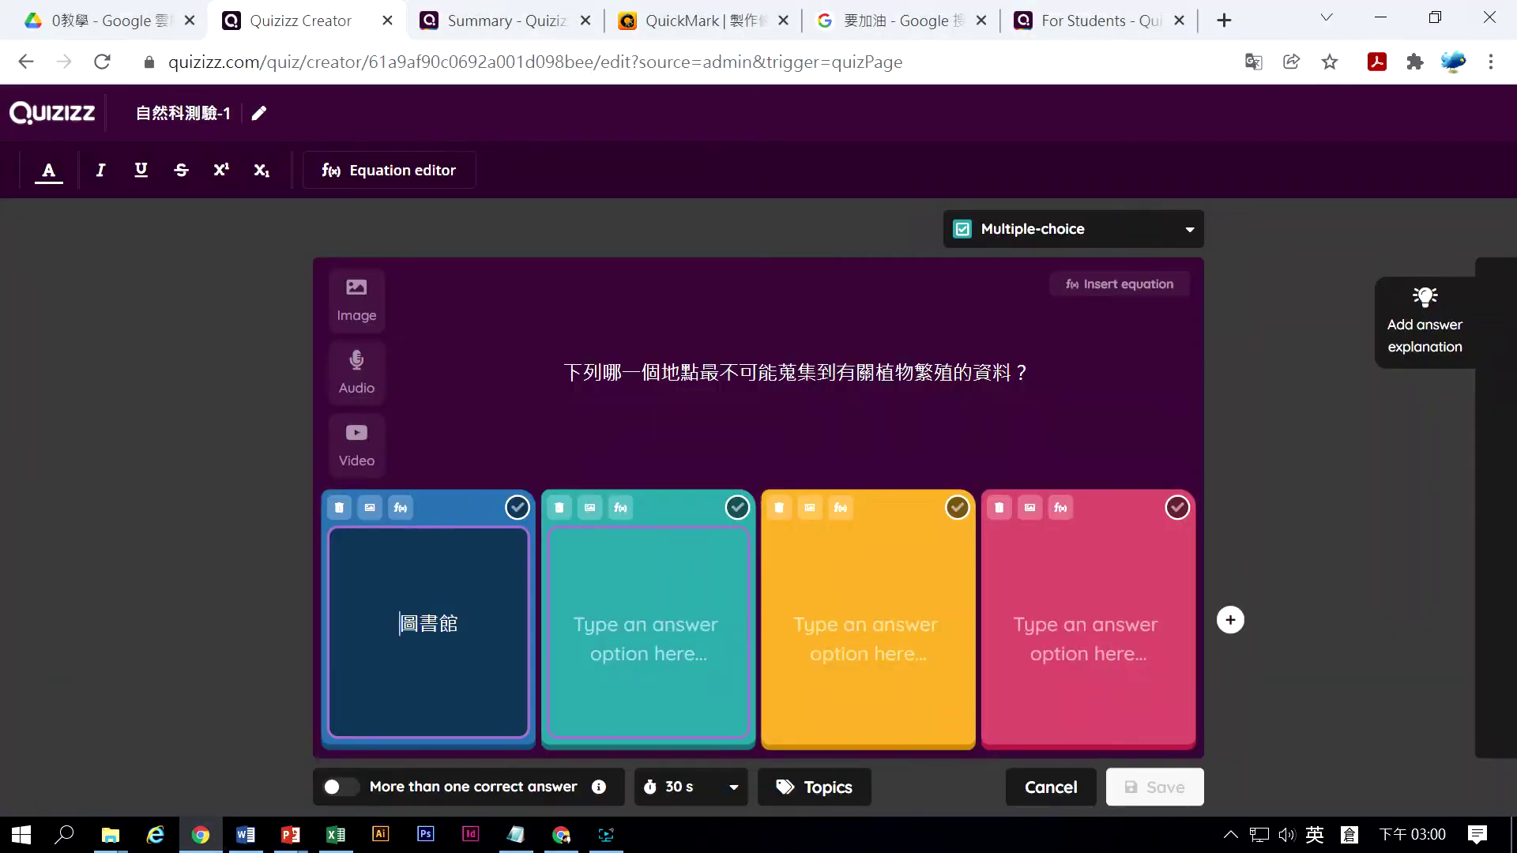
left_click(648, 624)
key("ctrl+v")
left_click(245, 835)
key("ctrl+z")
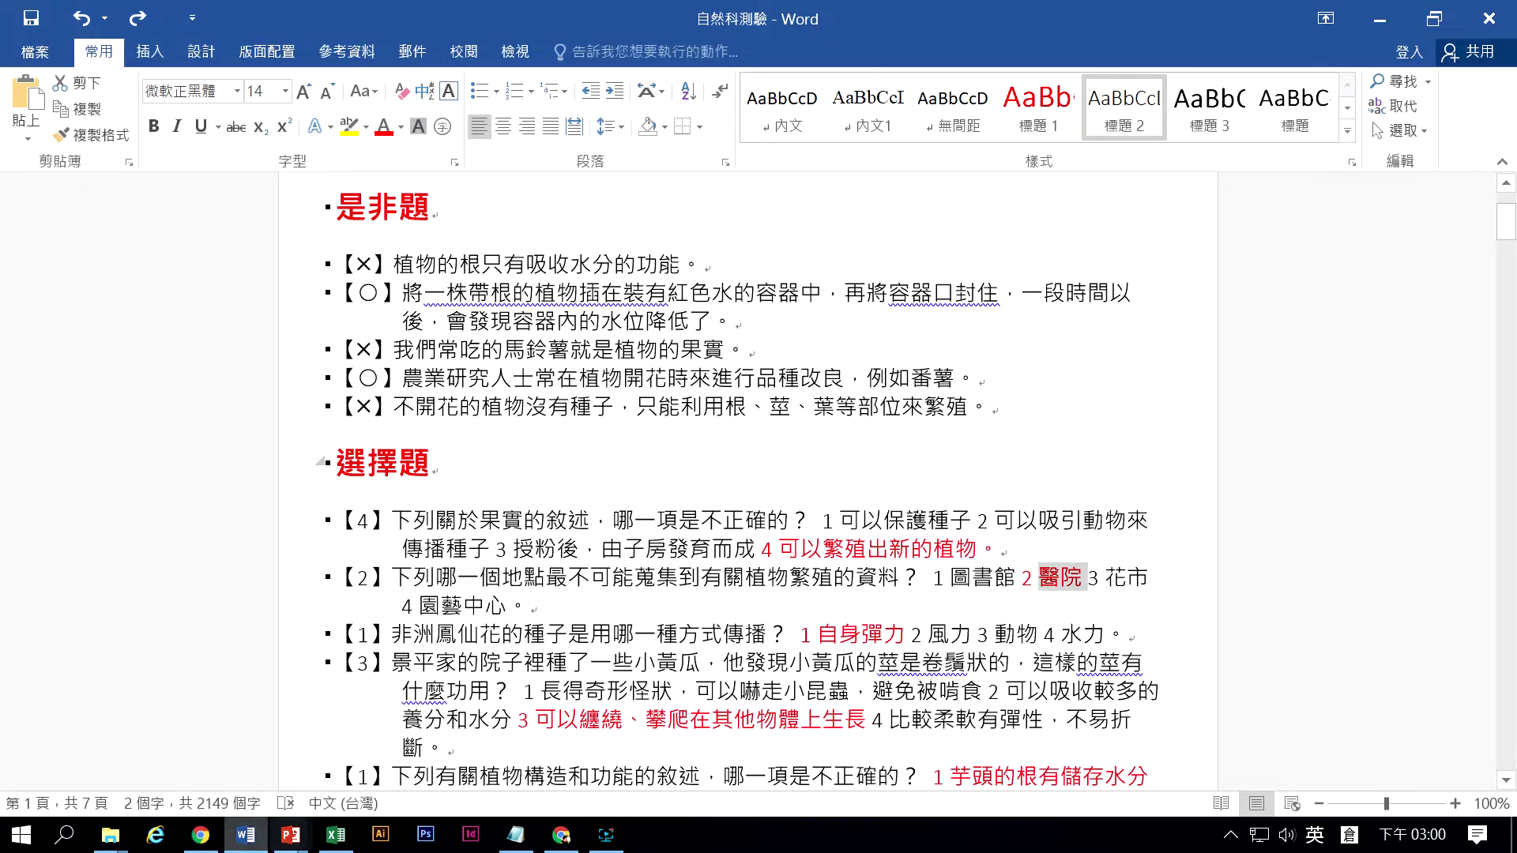
Take 花市 from the Word question and paste it into the third answer option in Quizizz
left_click_drag(1150, 578, 1105, 577)
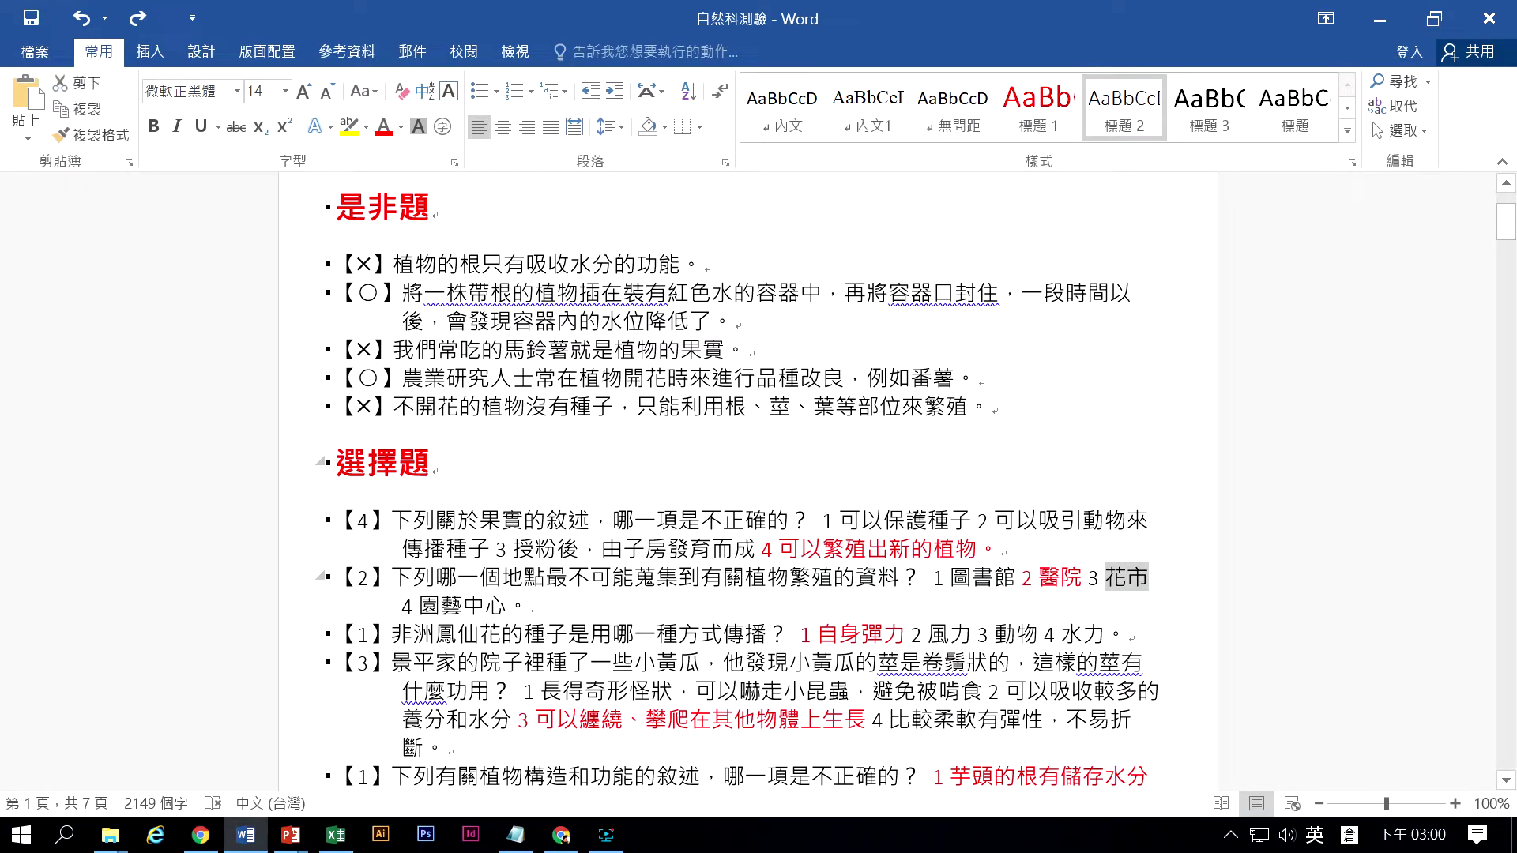
key("ctrl+x")
left_click(241, 835)
left_click(868, 624)
key("ctrl+v")
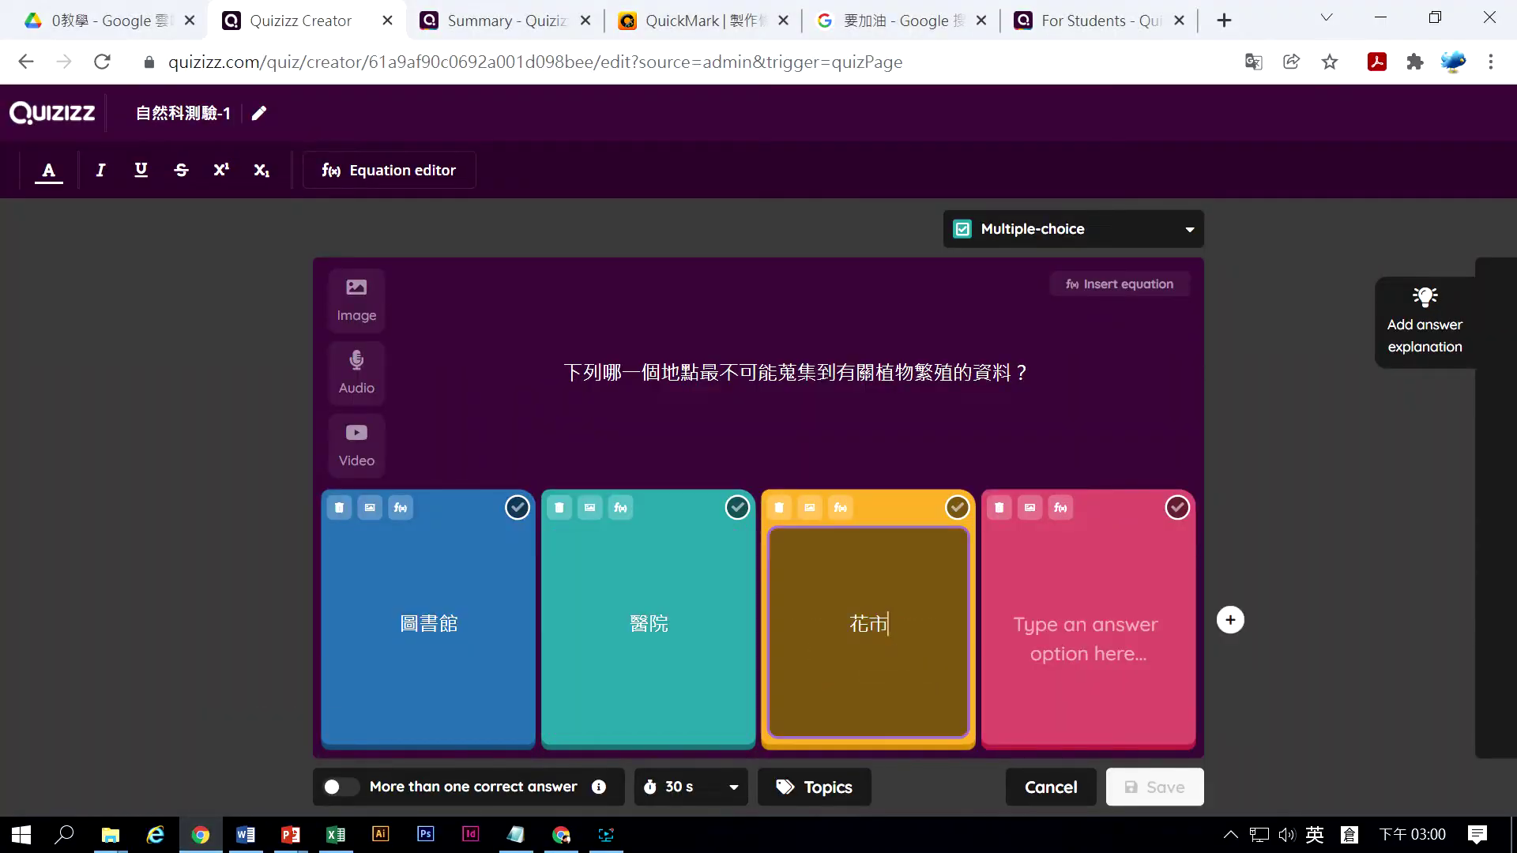
Mark 醫院 as the correct answer and set the question's time limit to 20 seconds
left_click(734, 510)
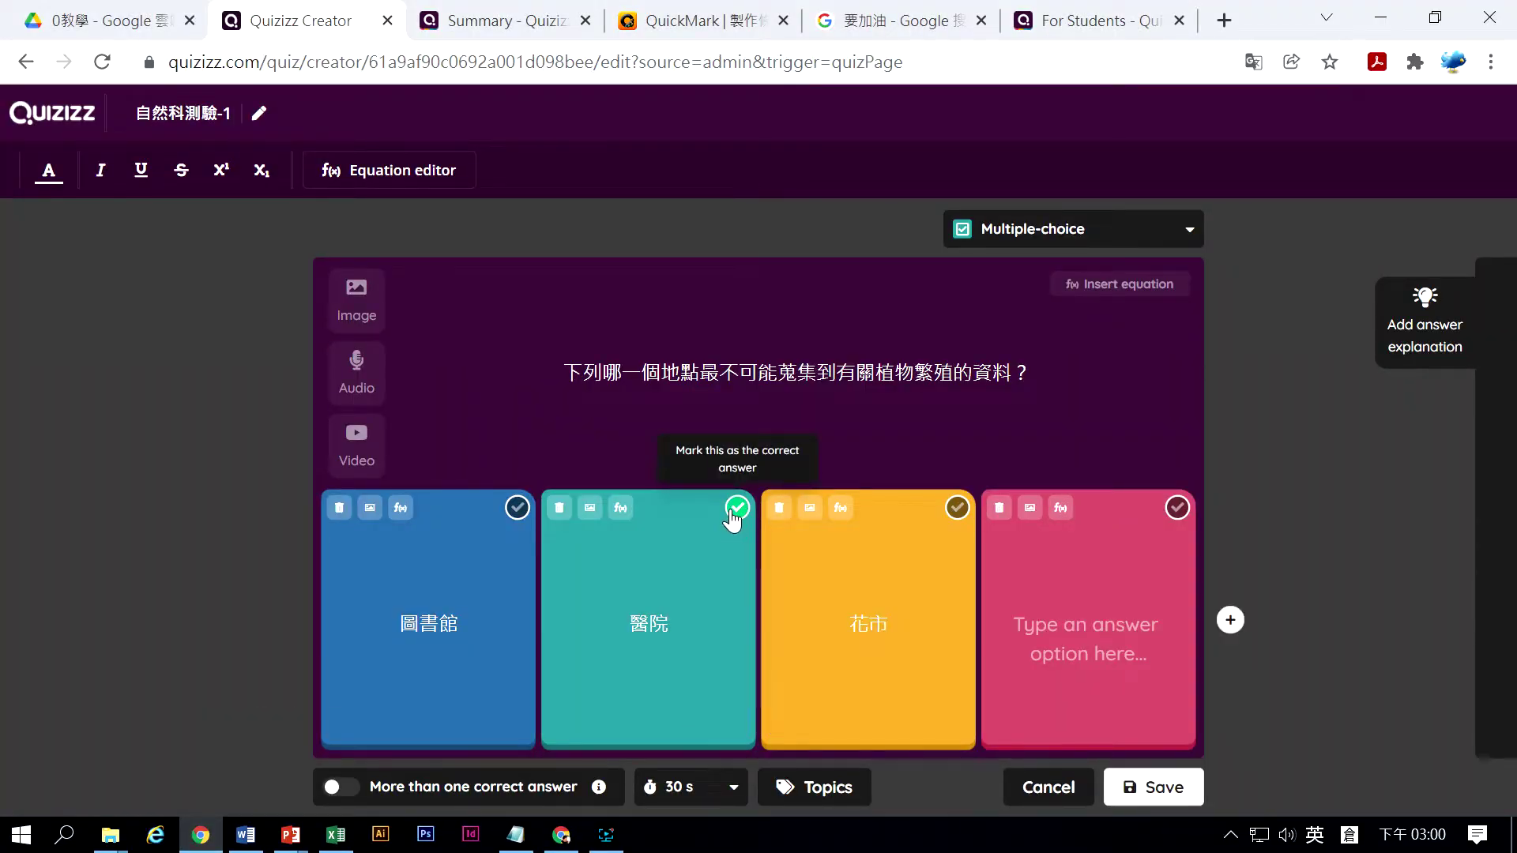
left_click(734, 792)
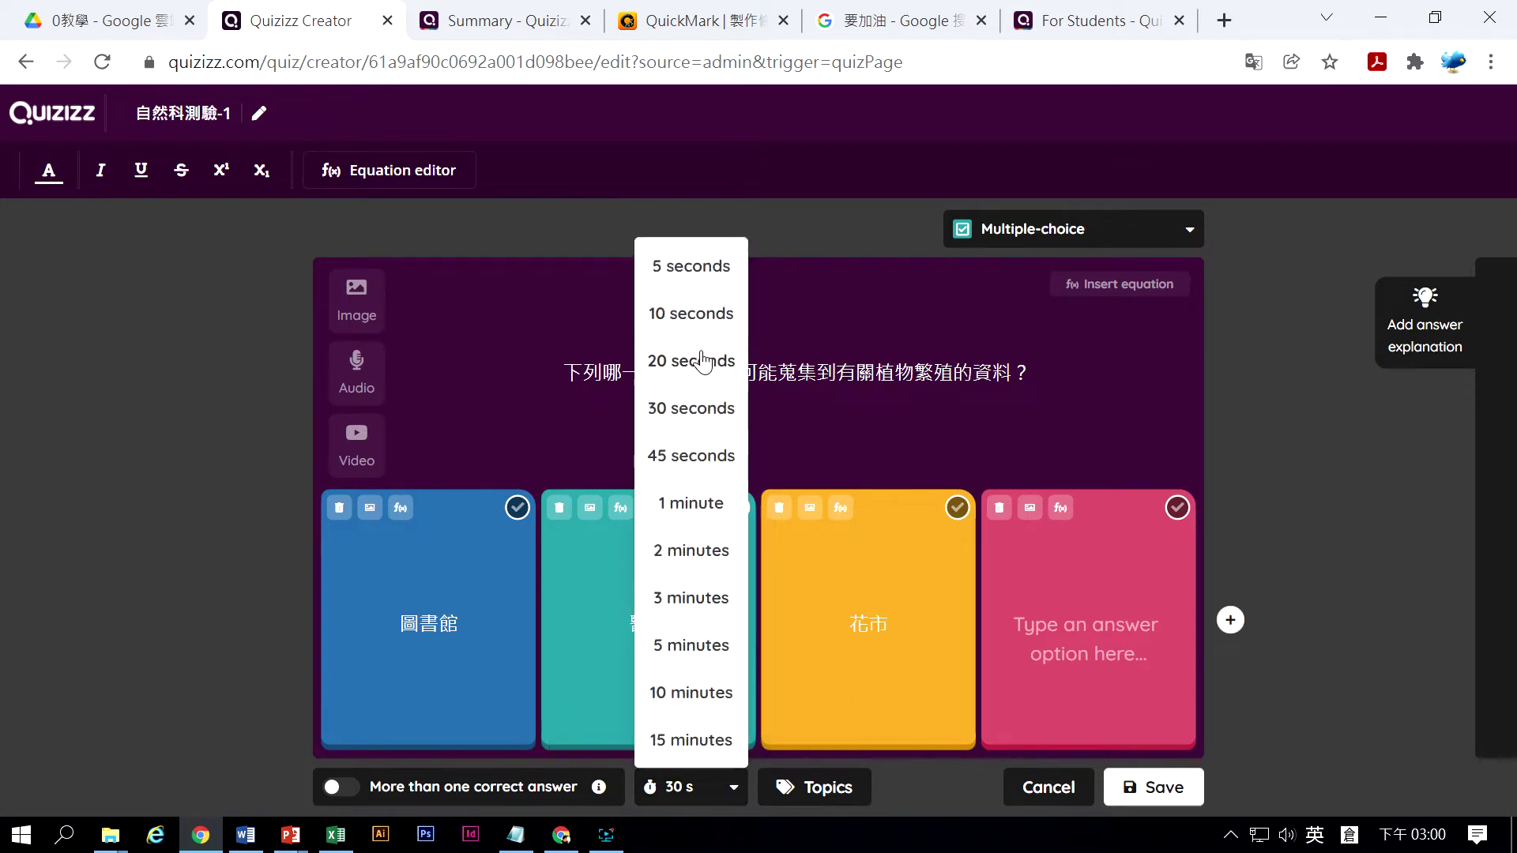
left_click(706, 359)
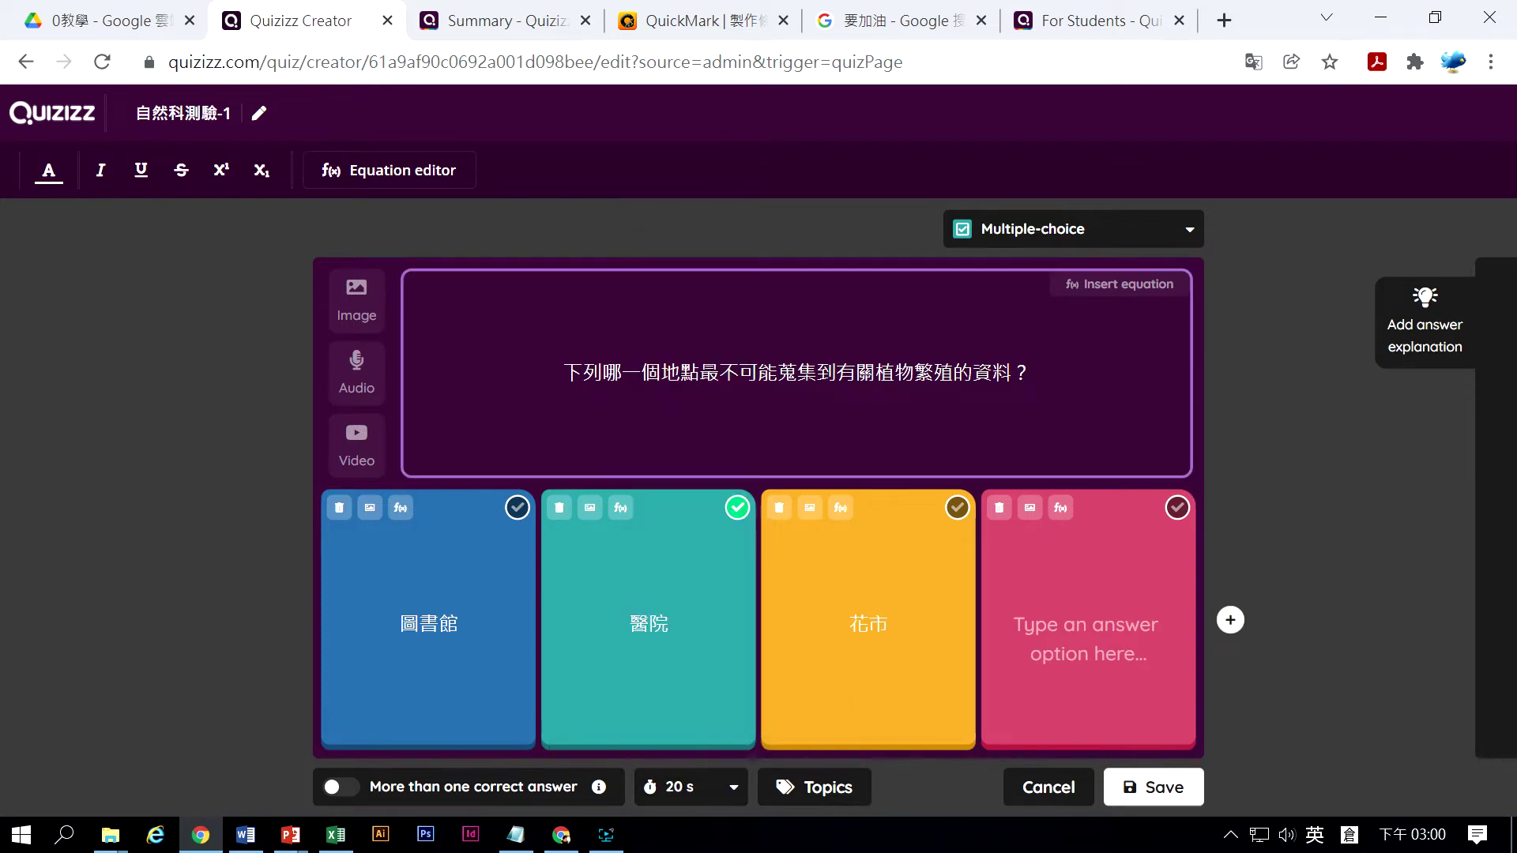
Insert the picture 椿象 from the desktop folder 練習範例 > 昆蟲圖片 as the question's image
left_click(358, 312)
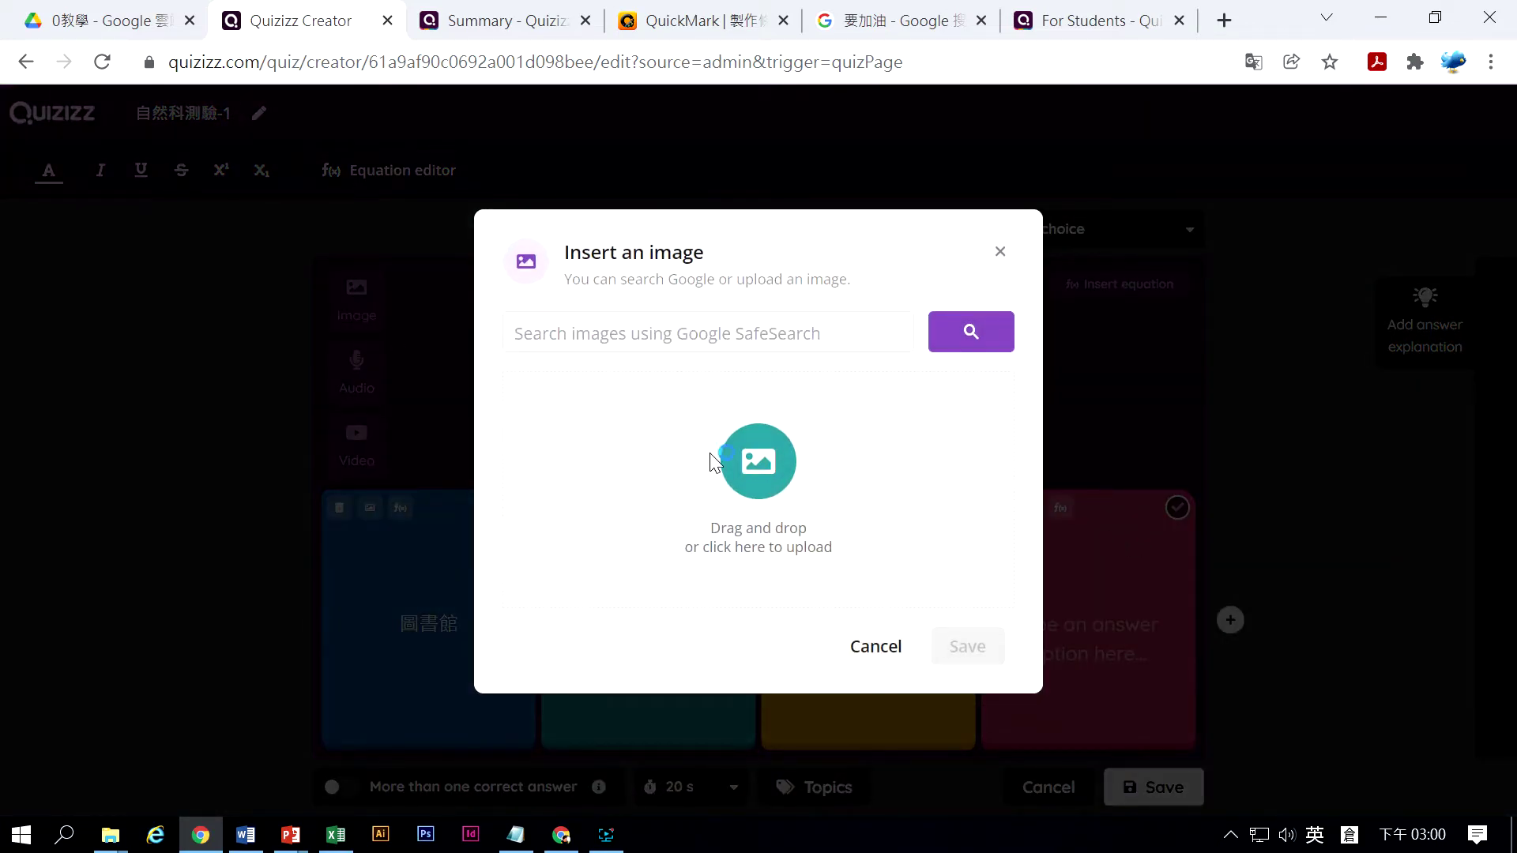
left_click(747, 470)
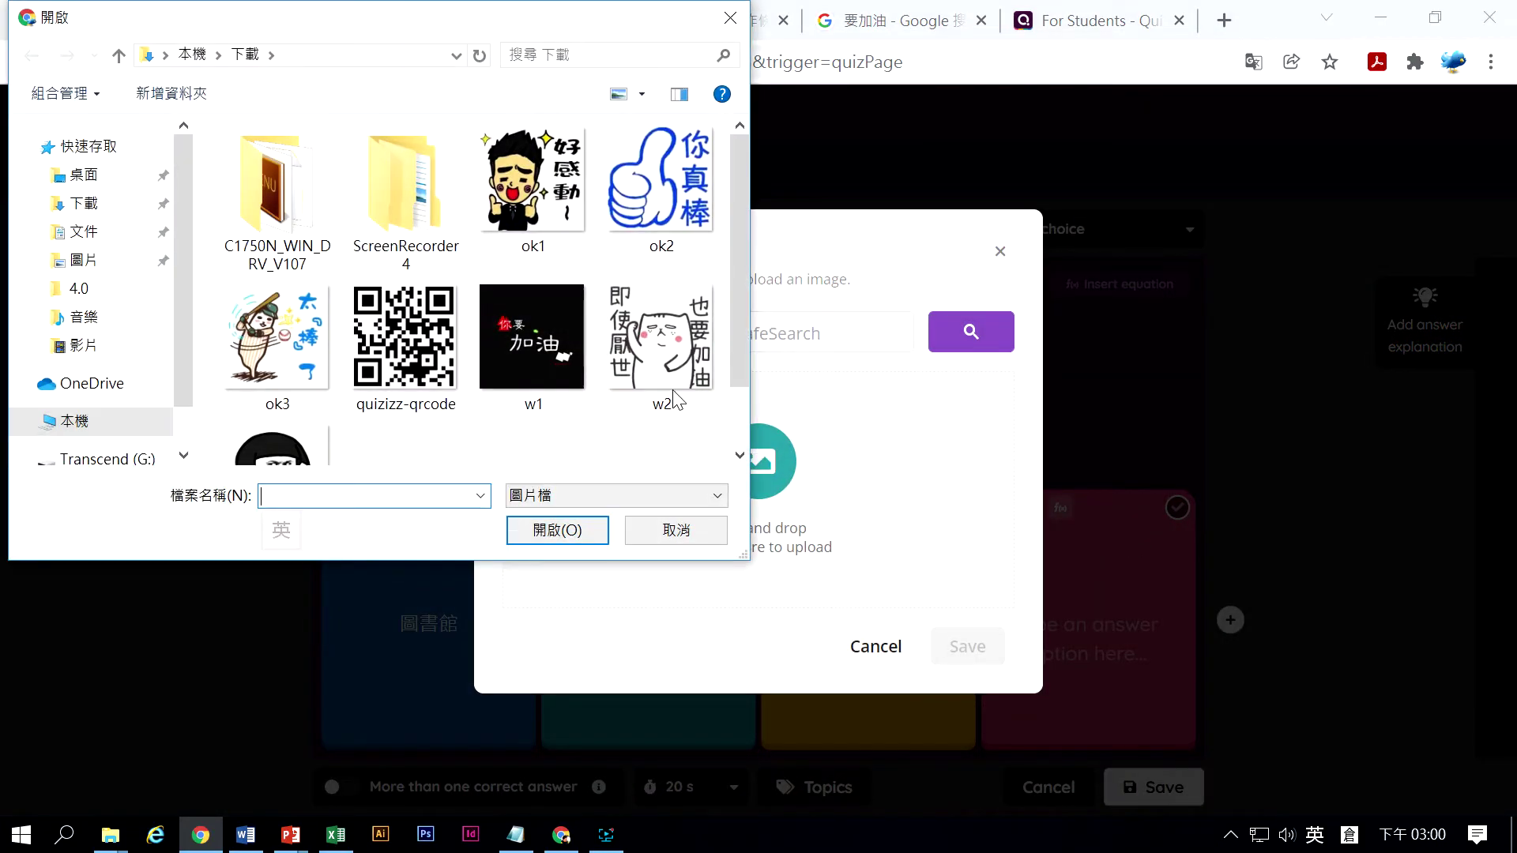
left_click(111, 263)
left_click(111, 185)
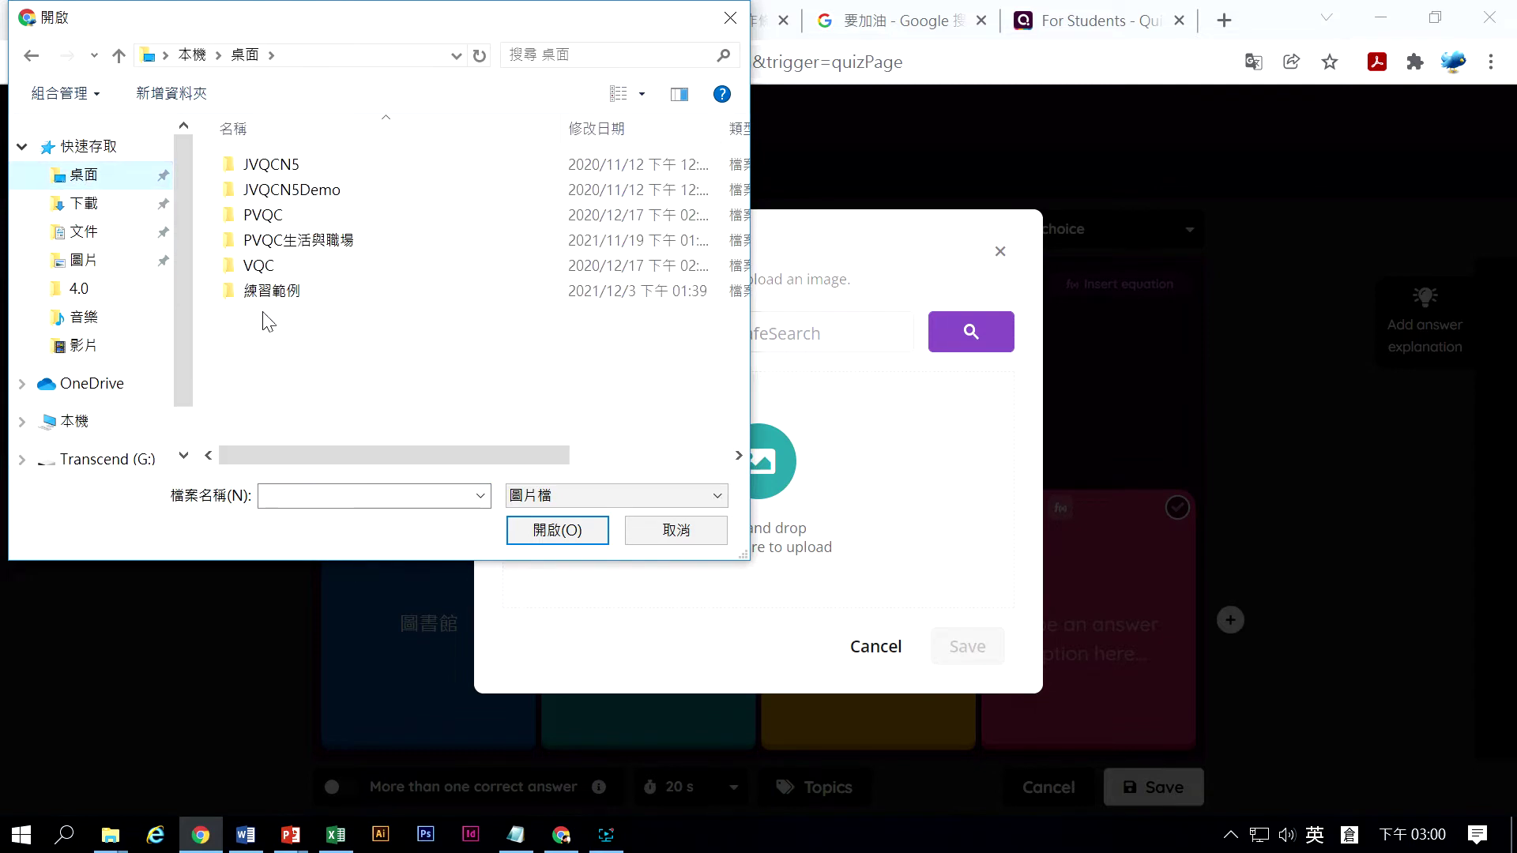
double_click(265, 294)
double_click(276, 190)
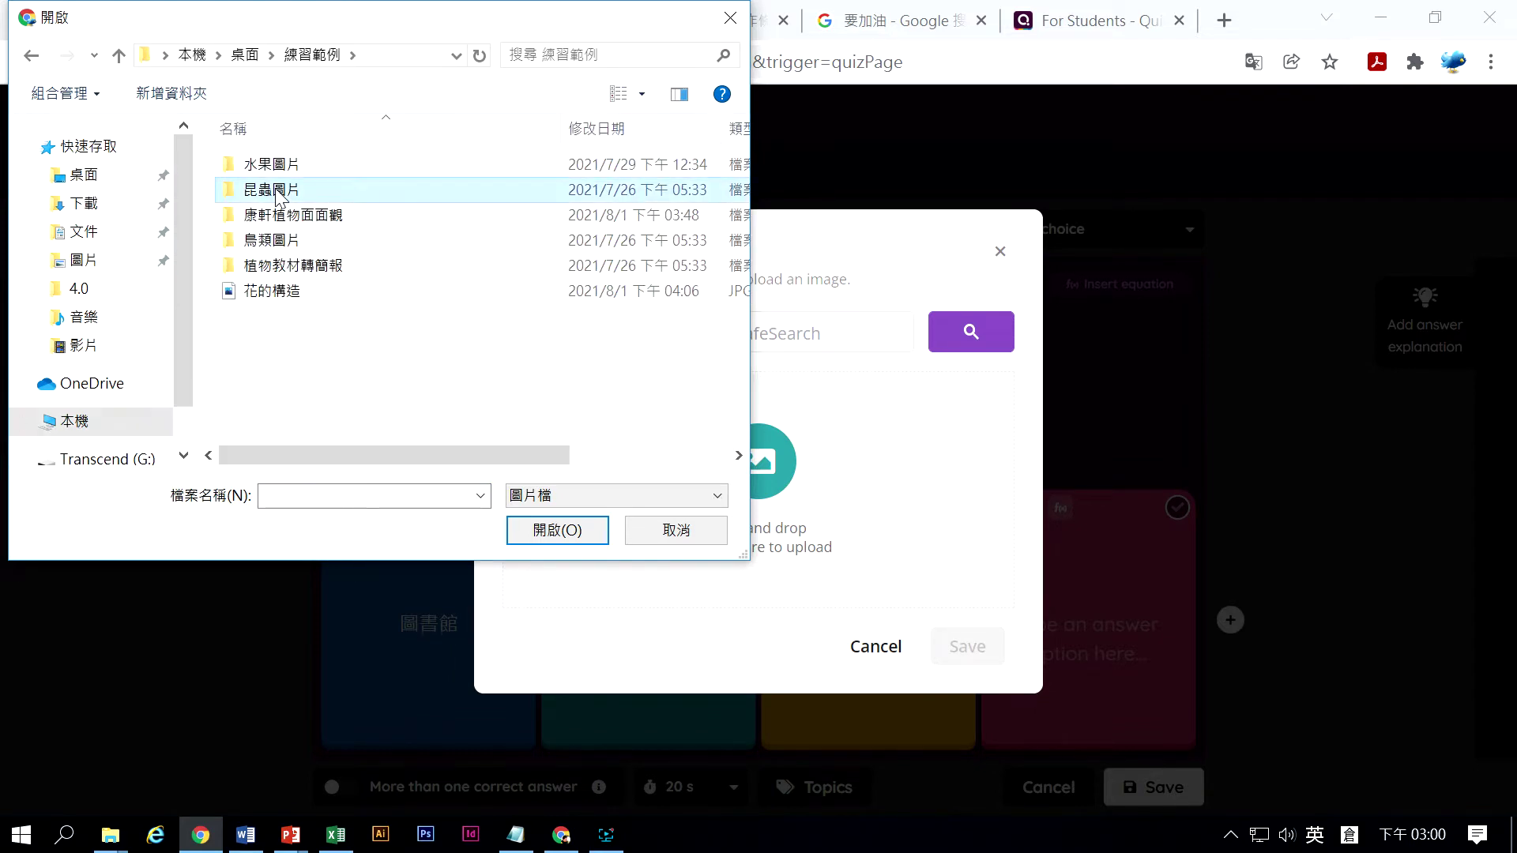
left_click(278, 179)
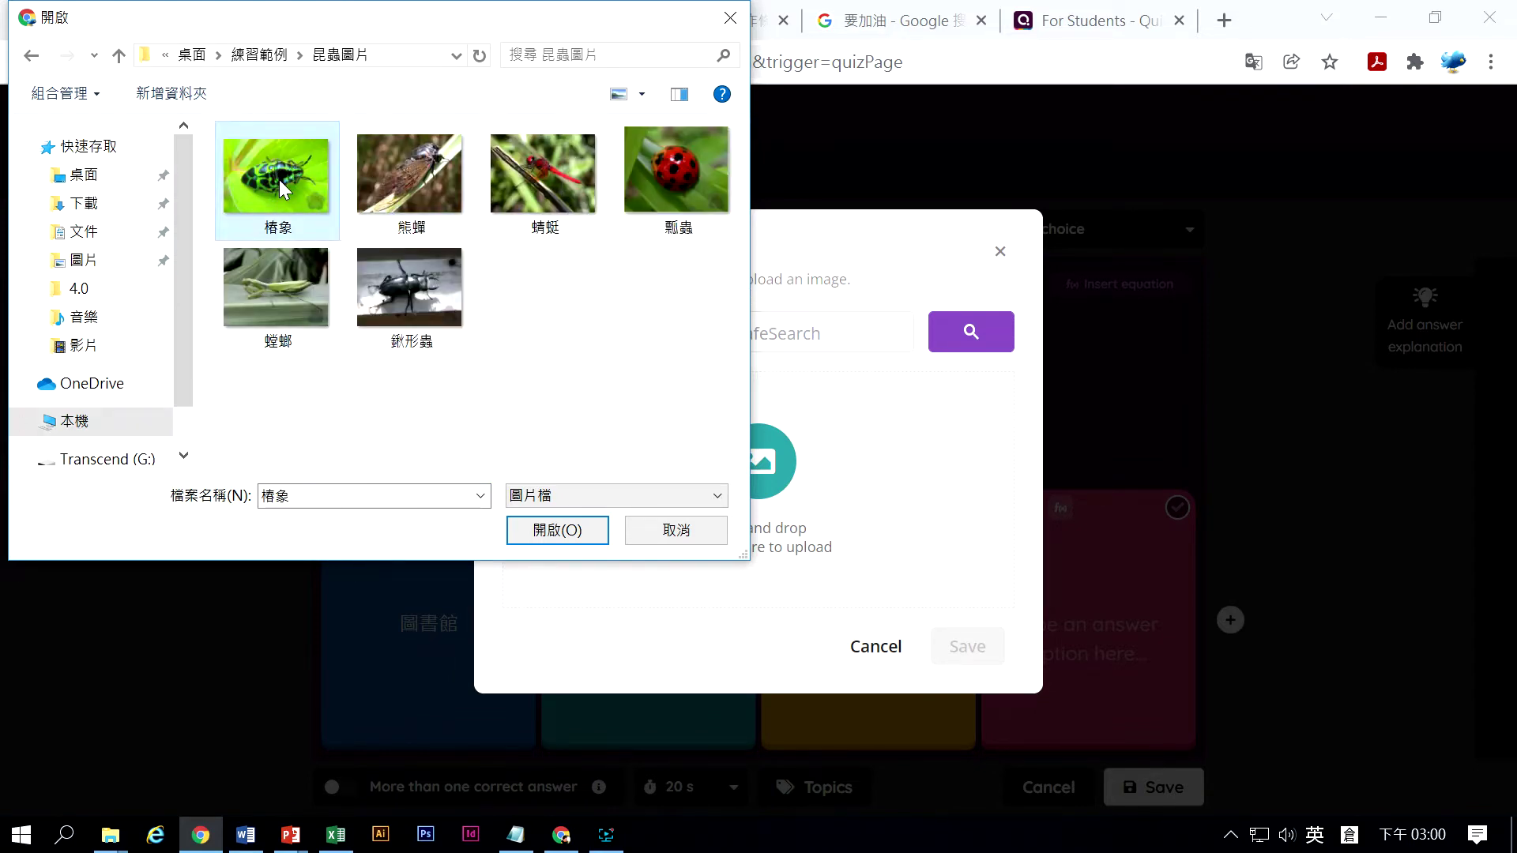
left_click(557, 530)
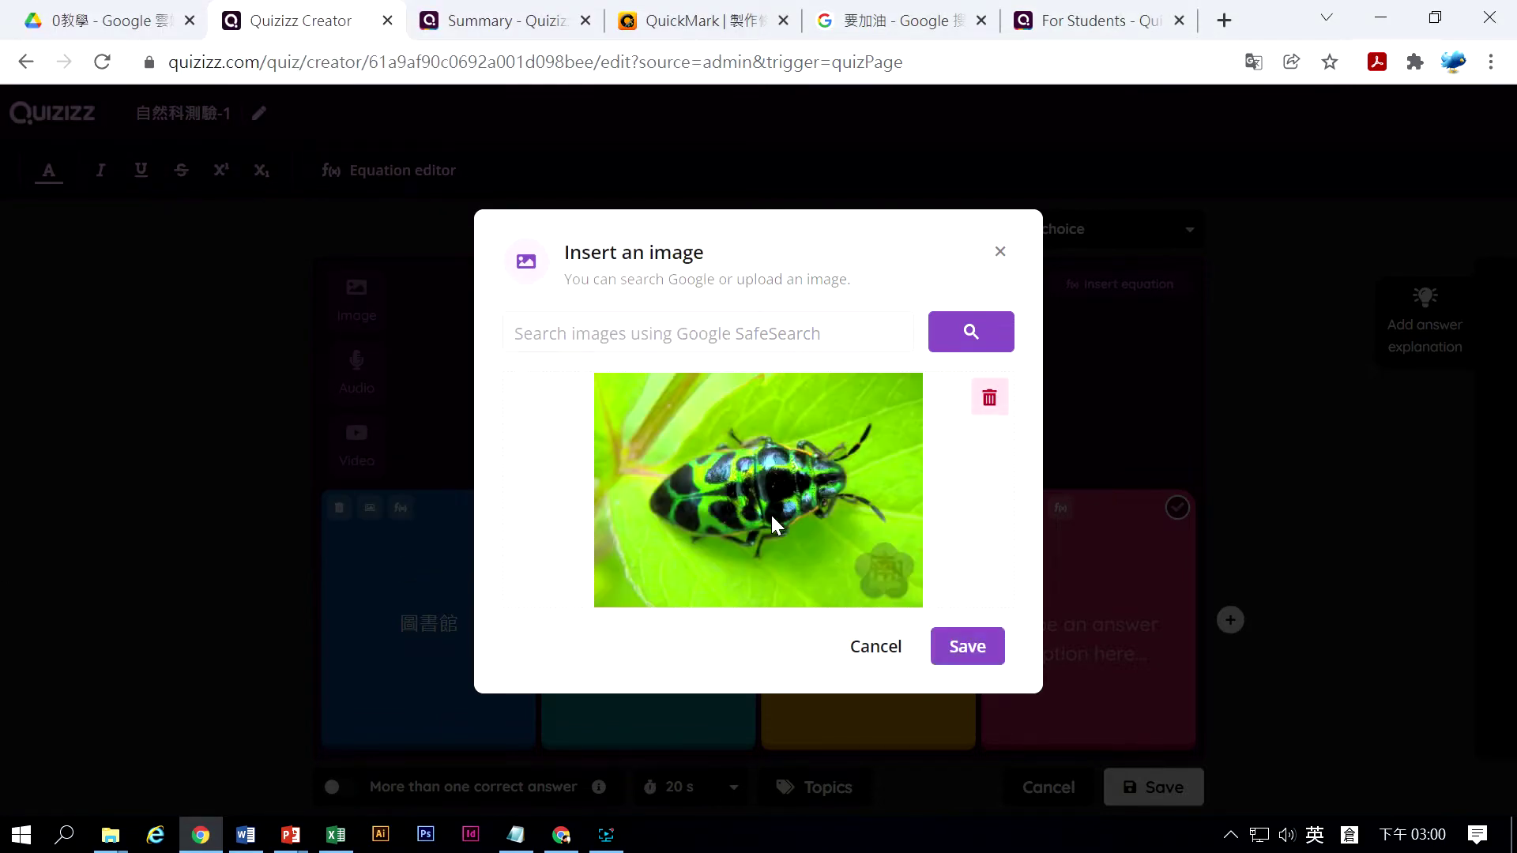
left_click(964, 647)
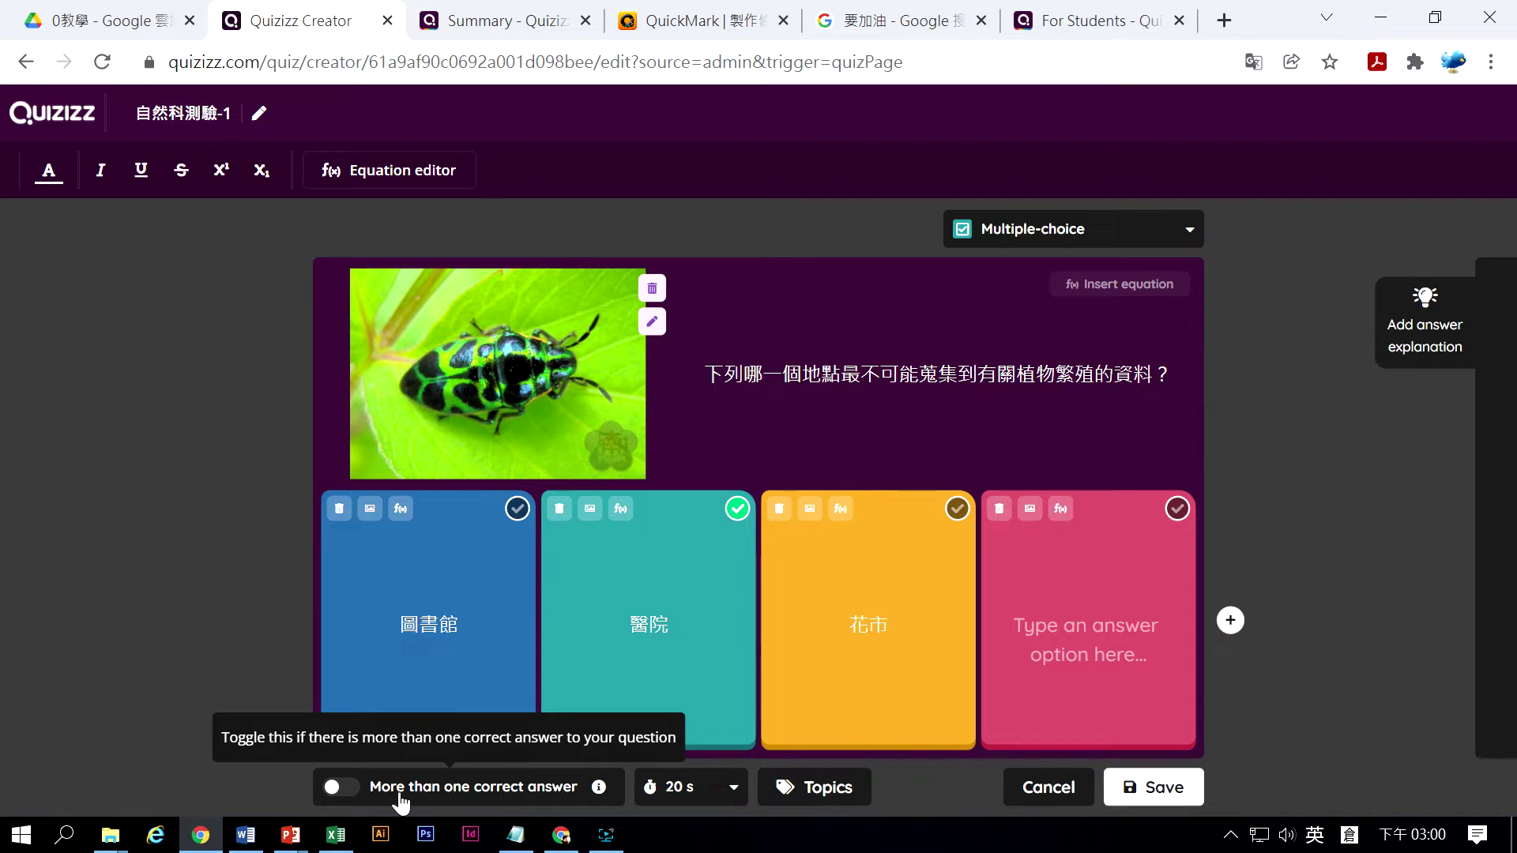
Turn on the option for more than one correct answer and switch it off again
left_click(347, 788)
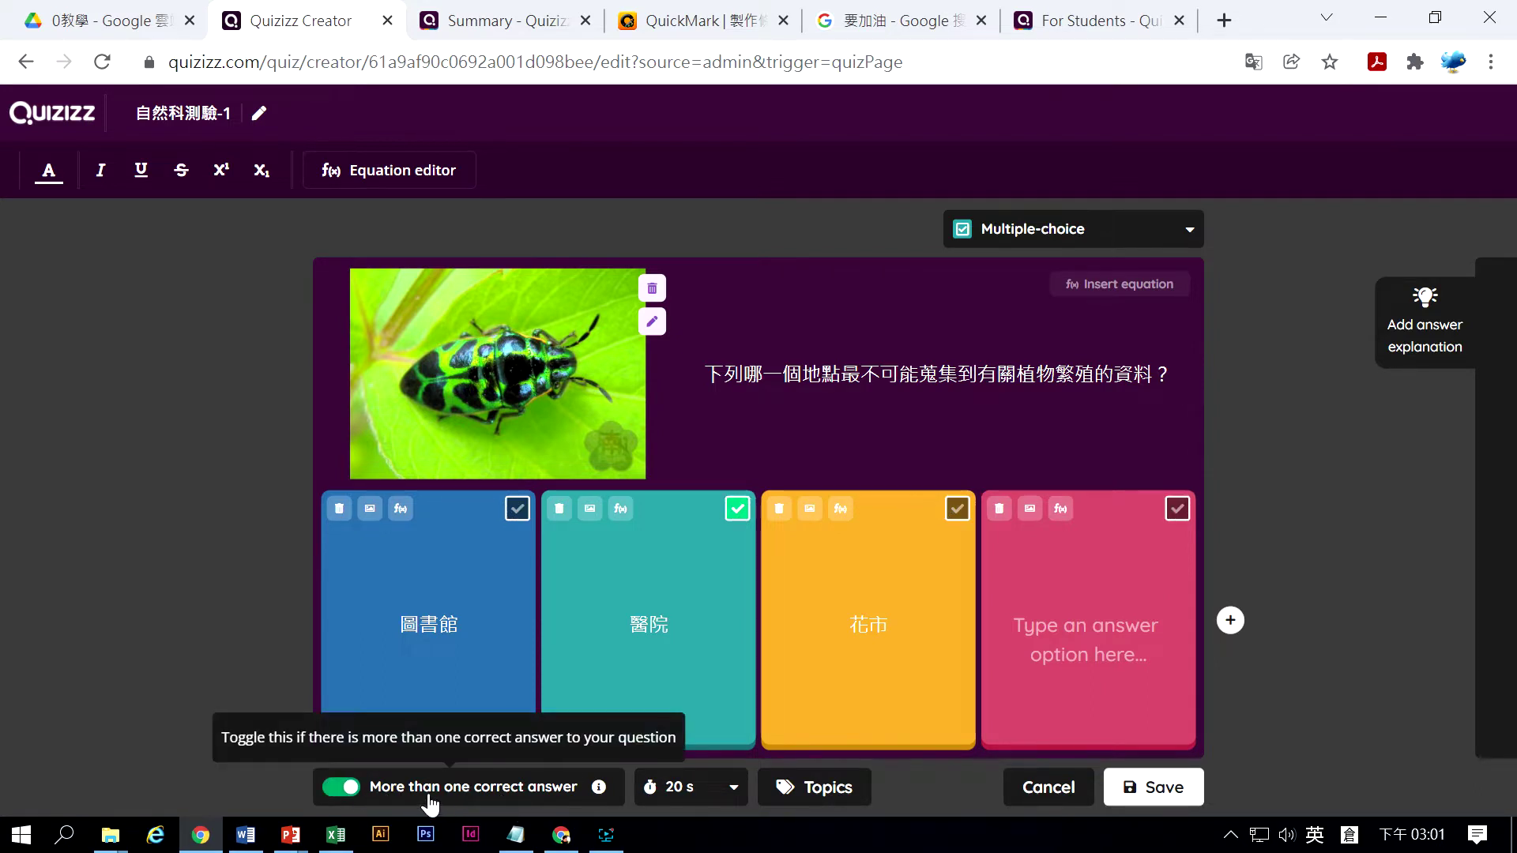
left_click(340, 787)
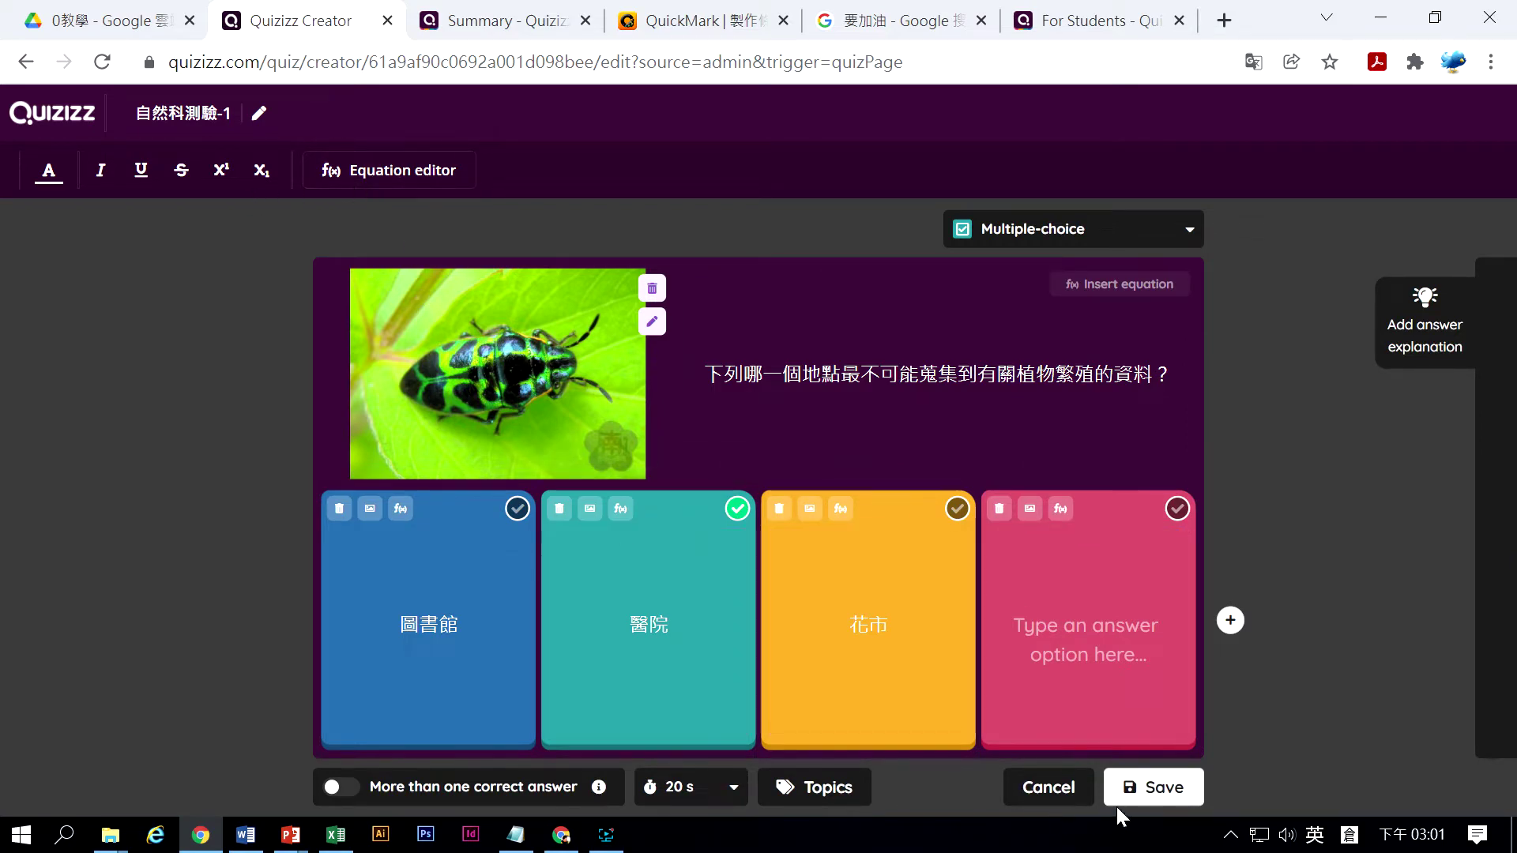
Save the new question, review the question list, and save the whole quiz
left_click(1155, 787)
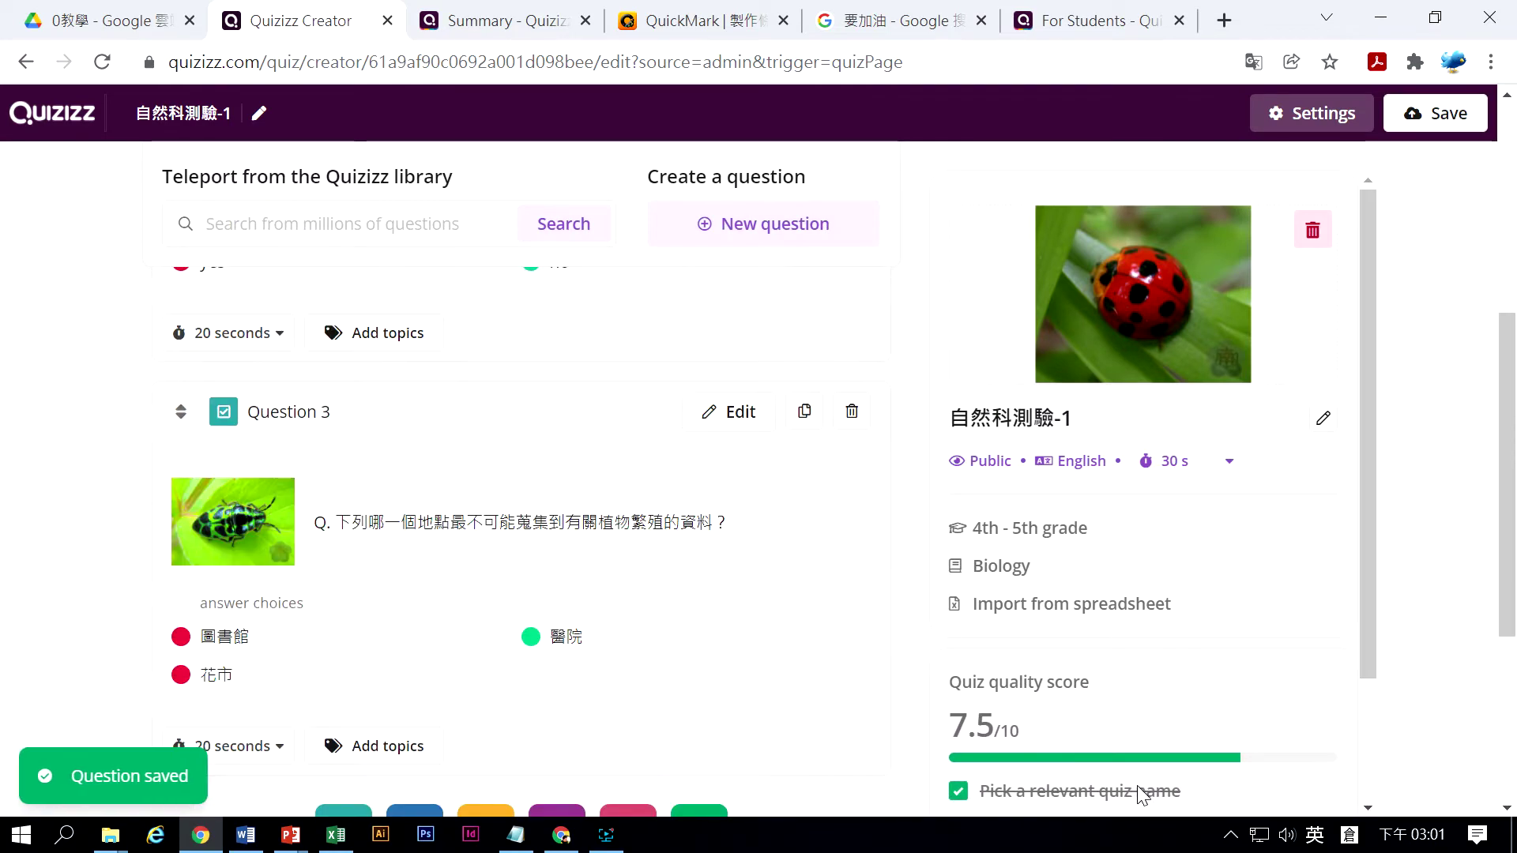
scroll(517, 600, "down", 3)
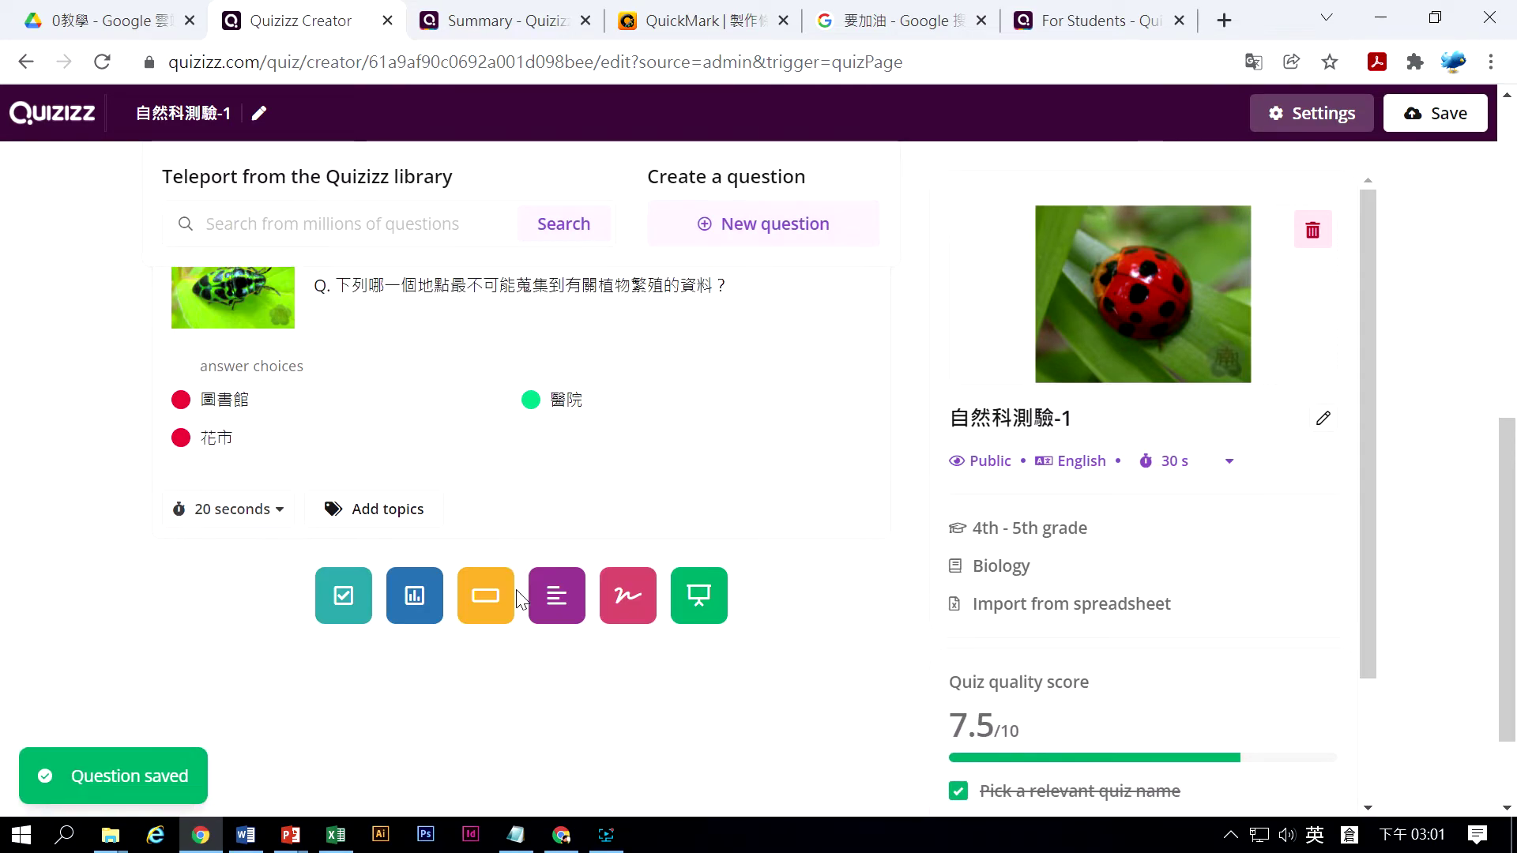
scroll(517, 600, "up", 9)
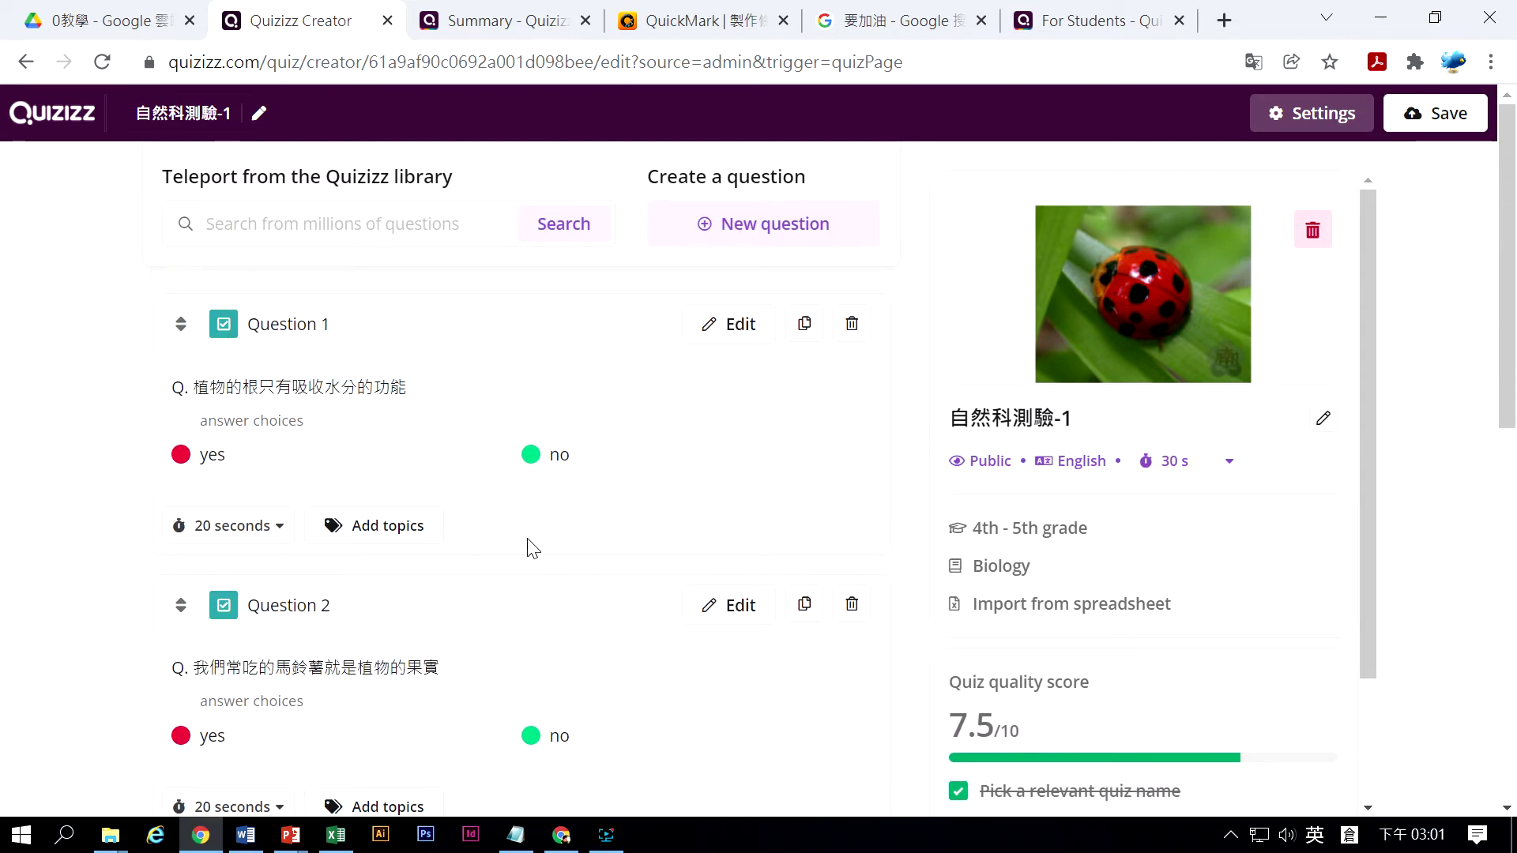
left_click(1443, 124)
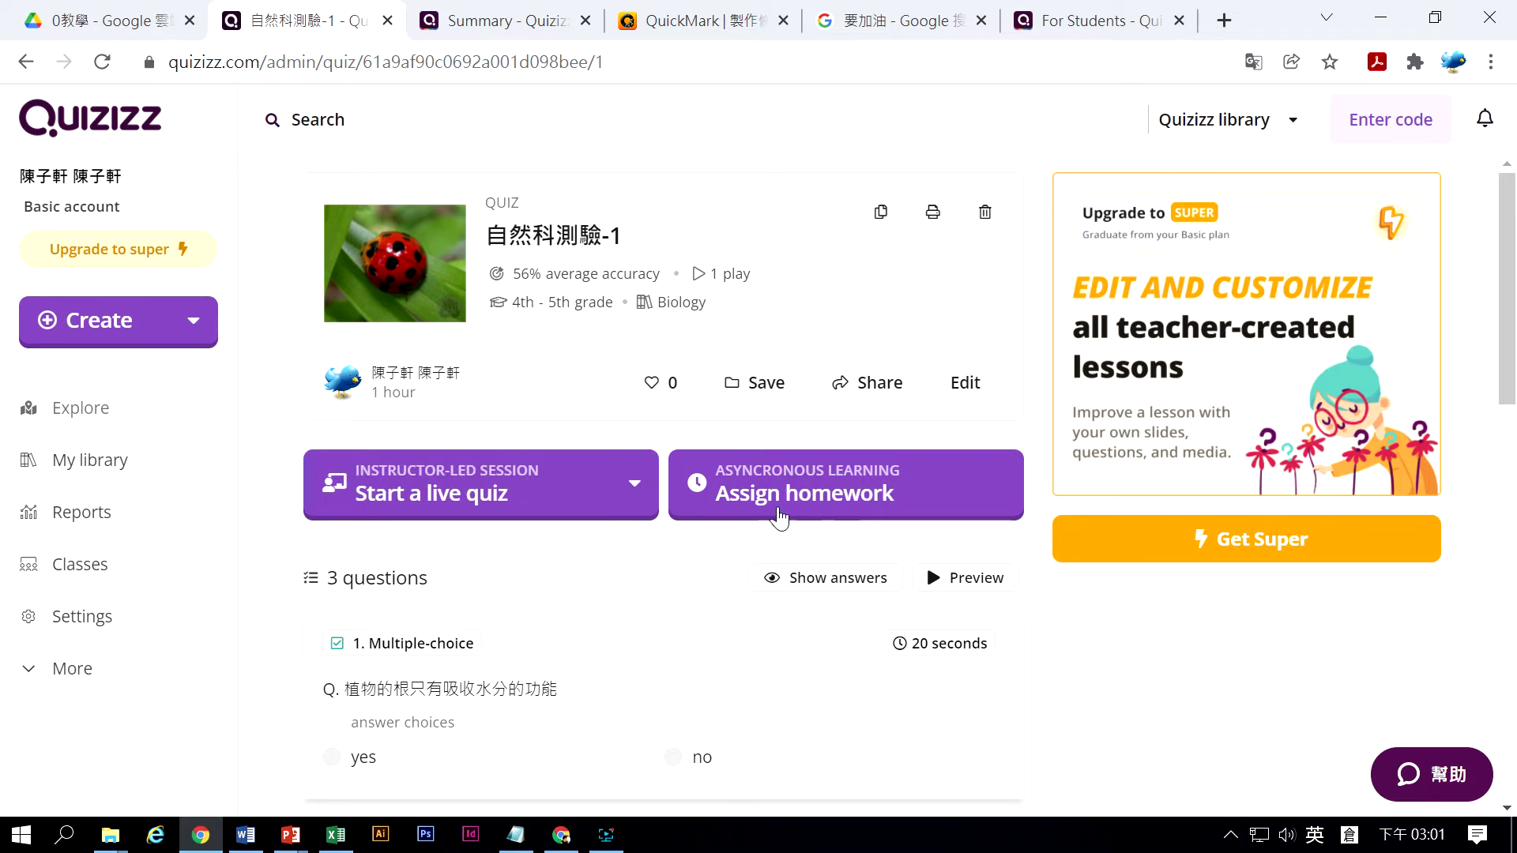
Start assigning the quiz as homework and set the custom deadline's date to Tuesday December 7
left_click(821, 512)
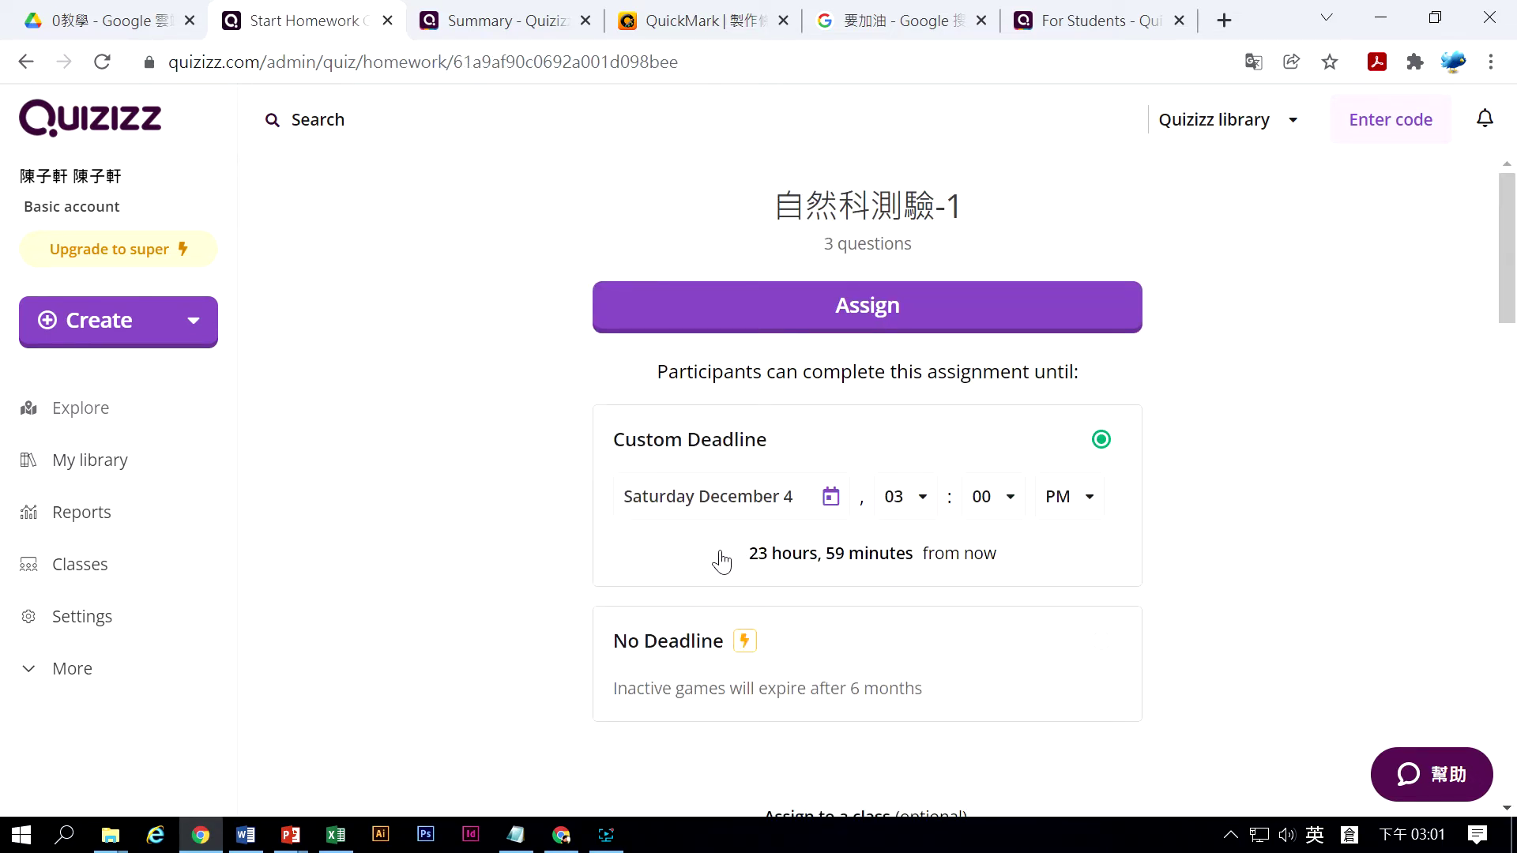
left_click(832, 497)
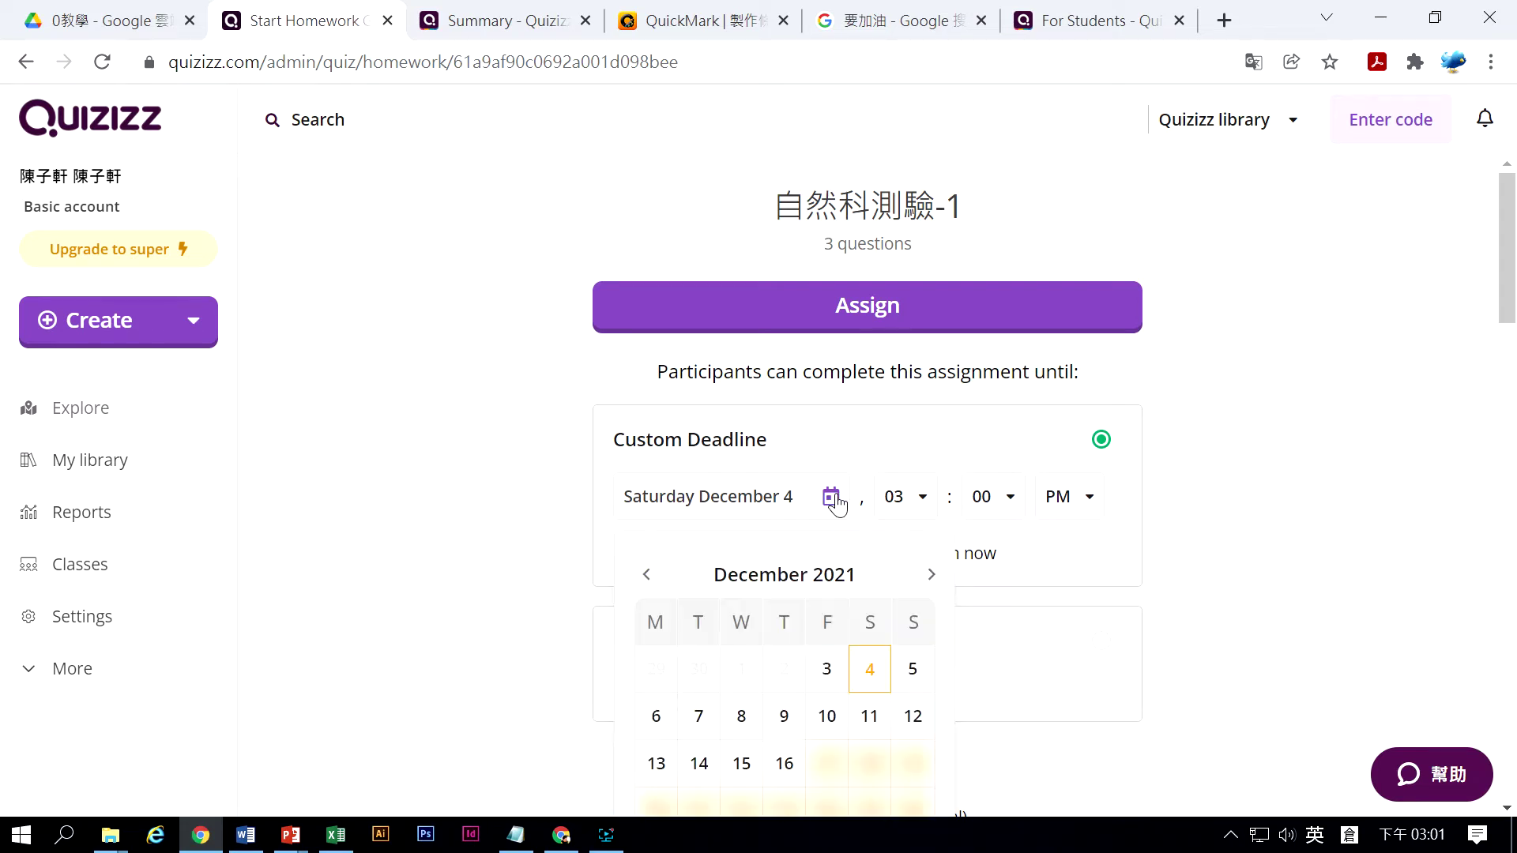
left_click(697, 719)
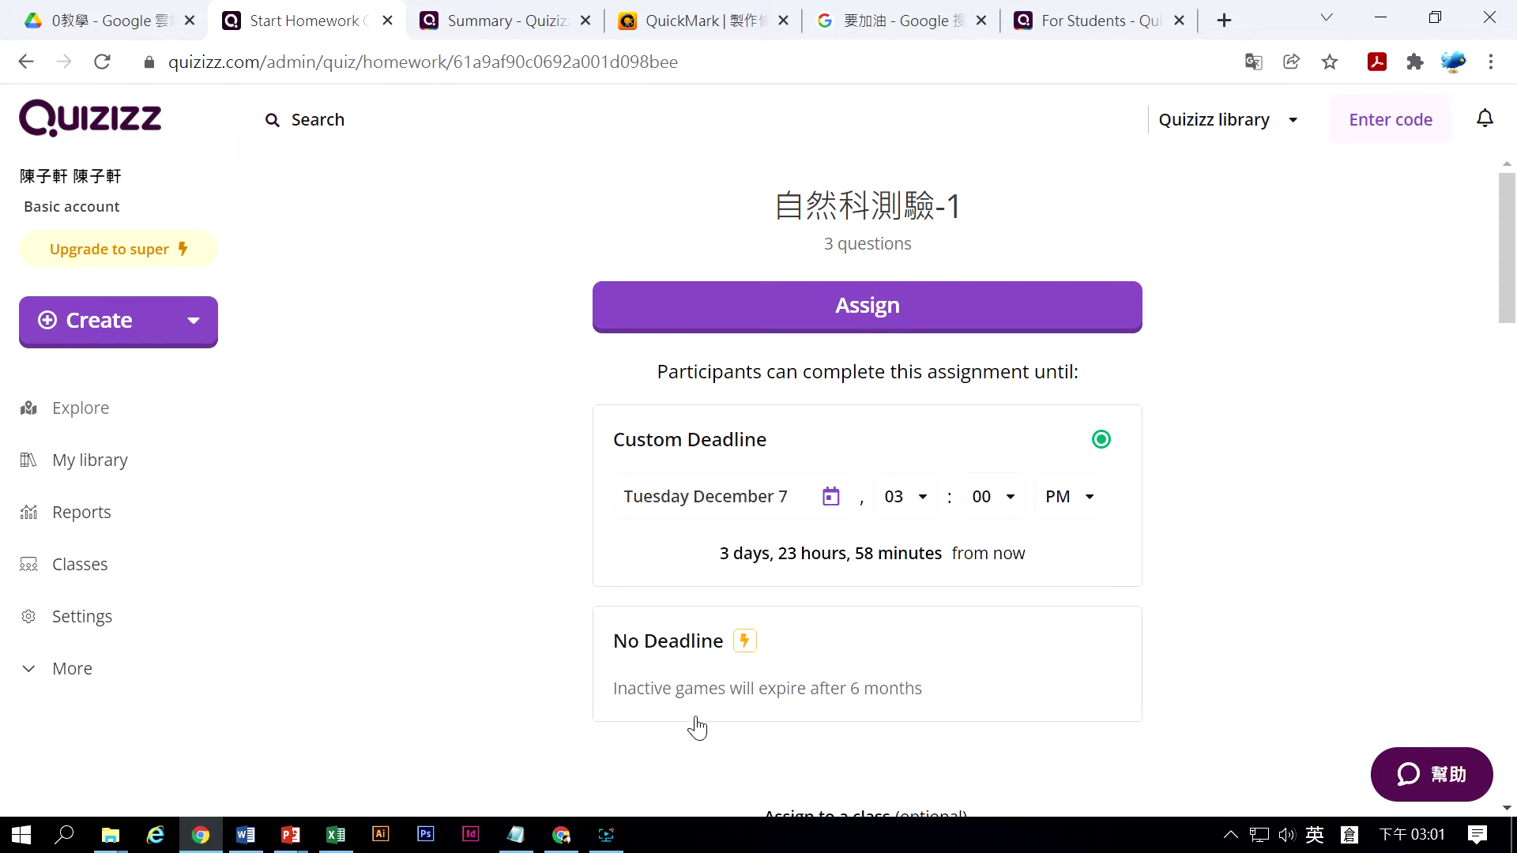
Set the hour of the homework's custom deadline to 12
left_click(922, 498)
left_click(928, 652)
left_click(928, 506)
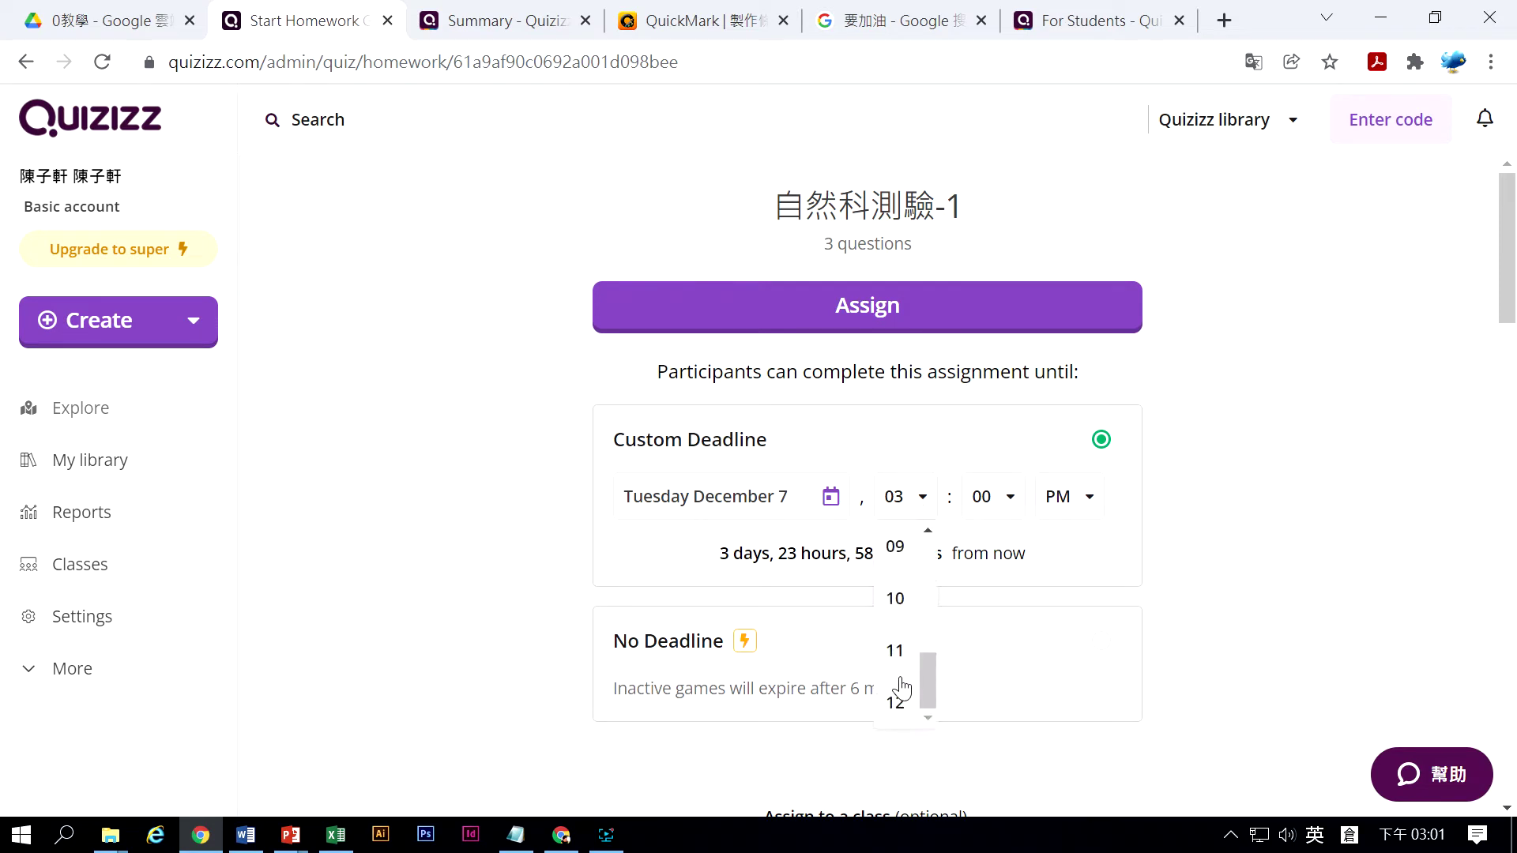
left_click(896, 704)
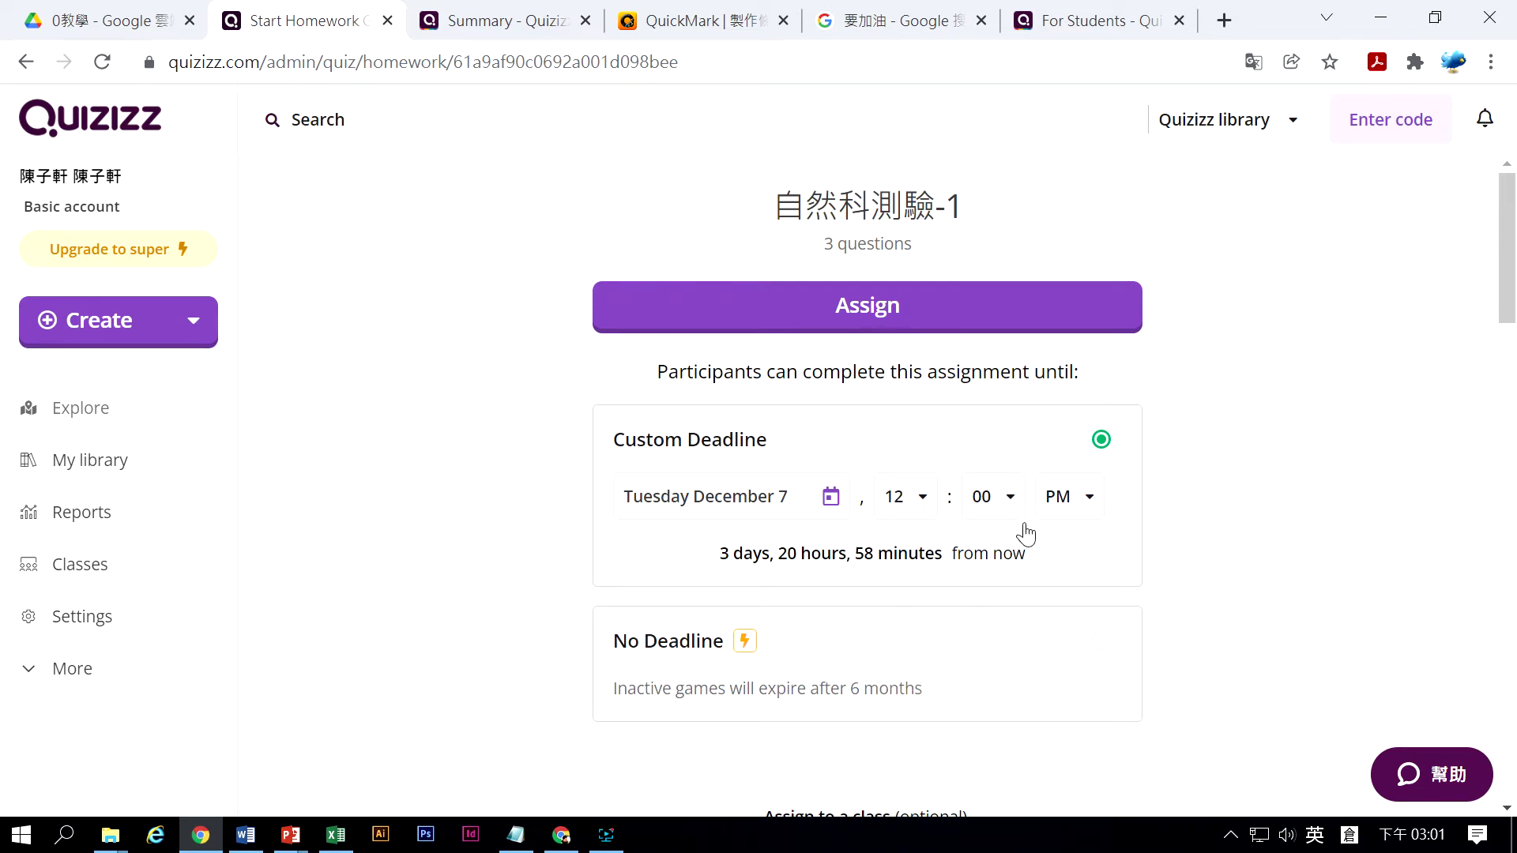
Try to choose the No Deadline option for the assignment and dismiss the upgrade offer
scroll(1026, 535, "down", 3)
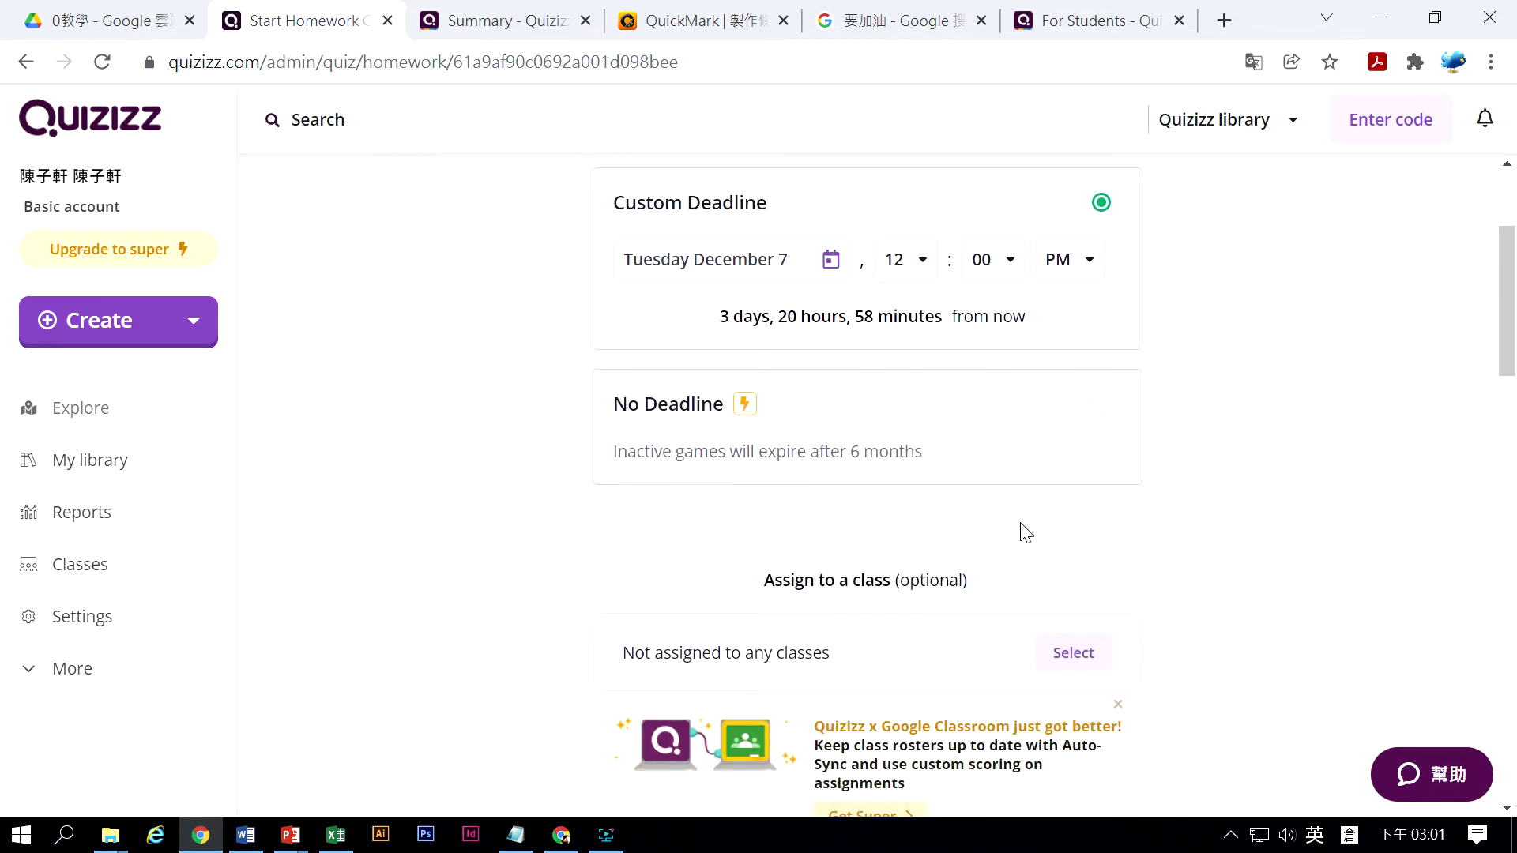
left_click(743, 409)
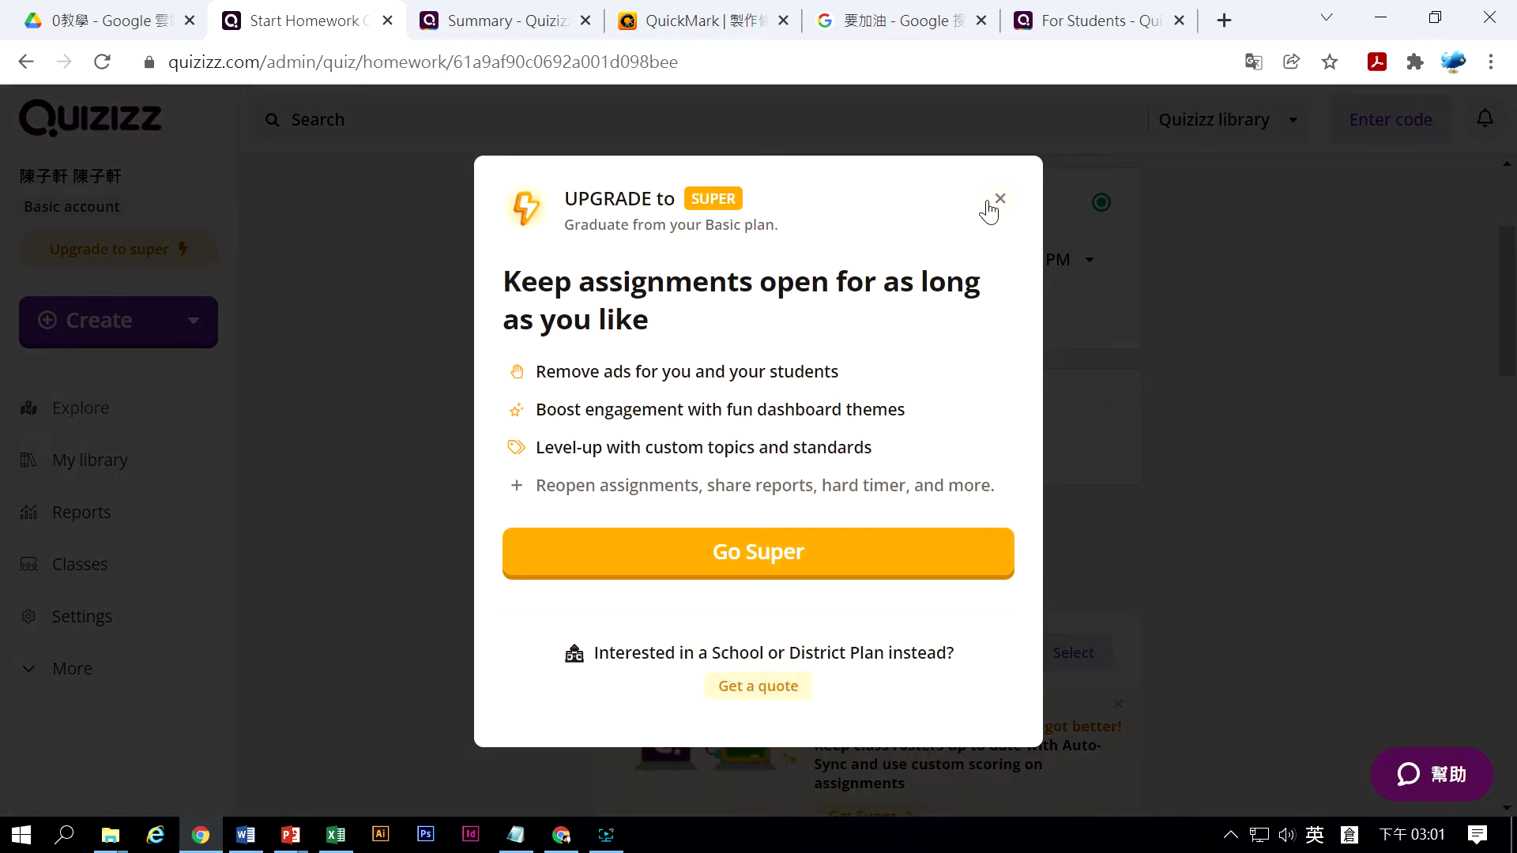
left_click(1000, 199)
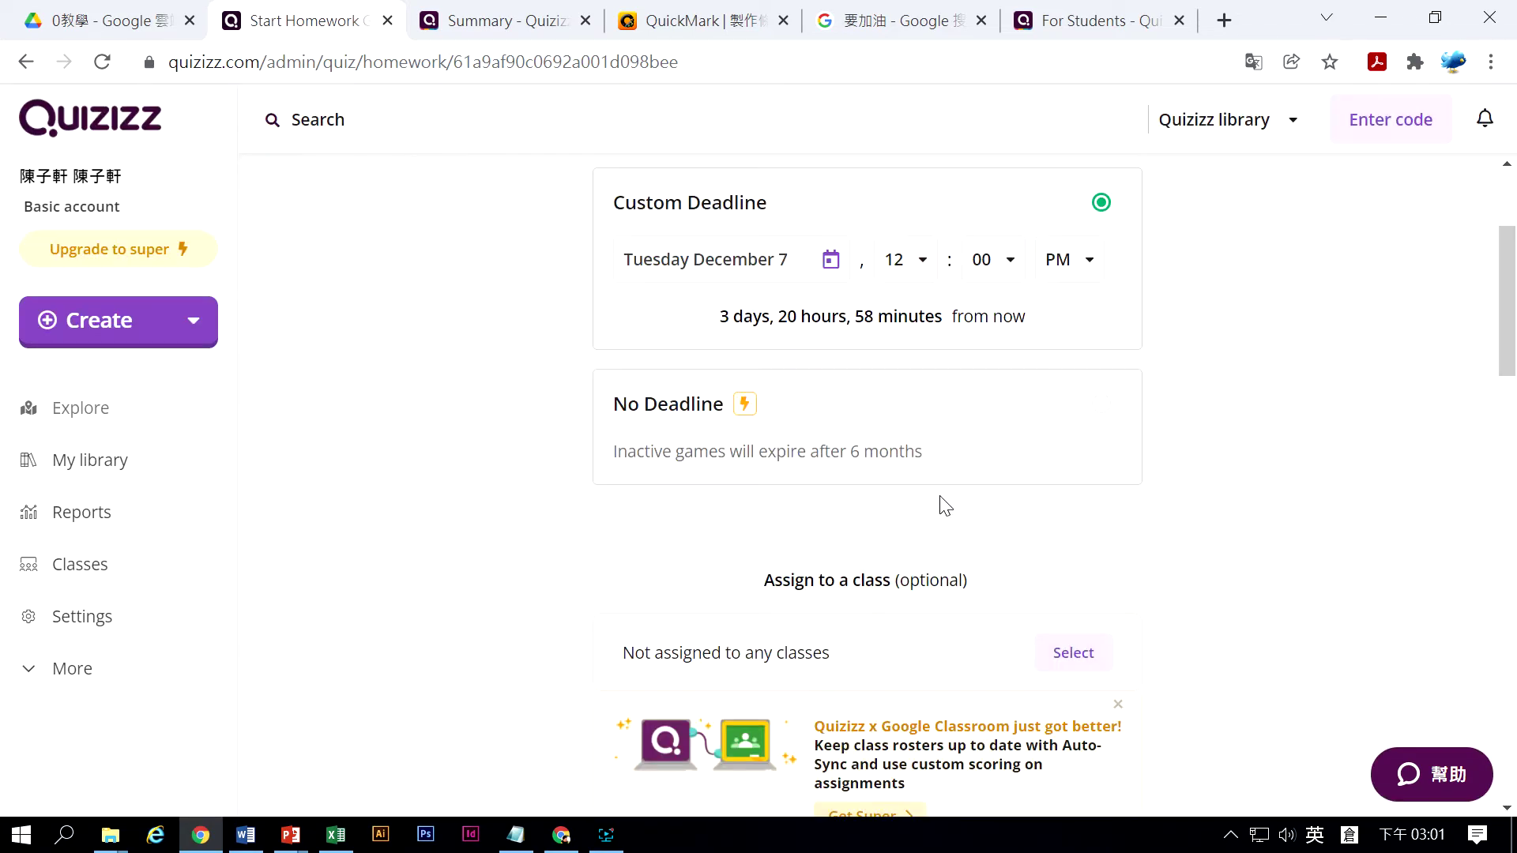
Translate the homework settings page into Traditional Chinese to read the advanced settings
scroll(771, 474, "down", 3)
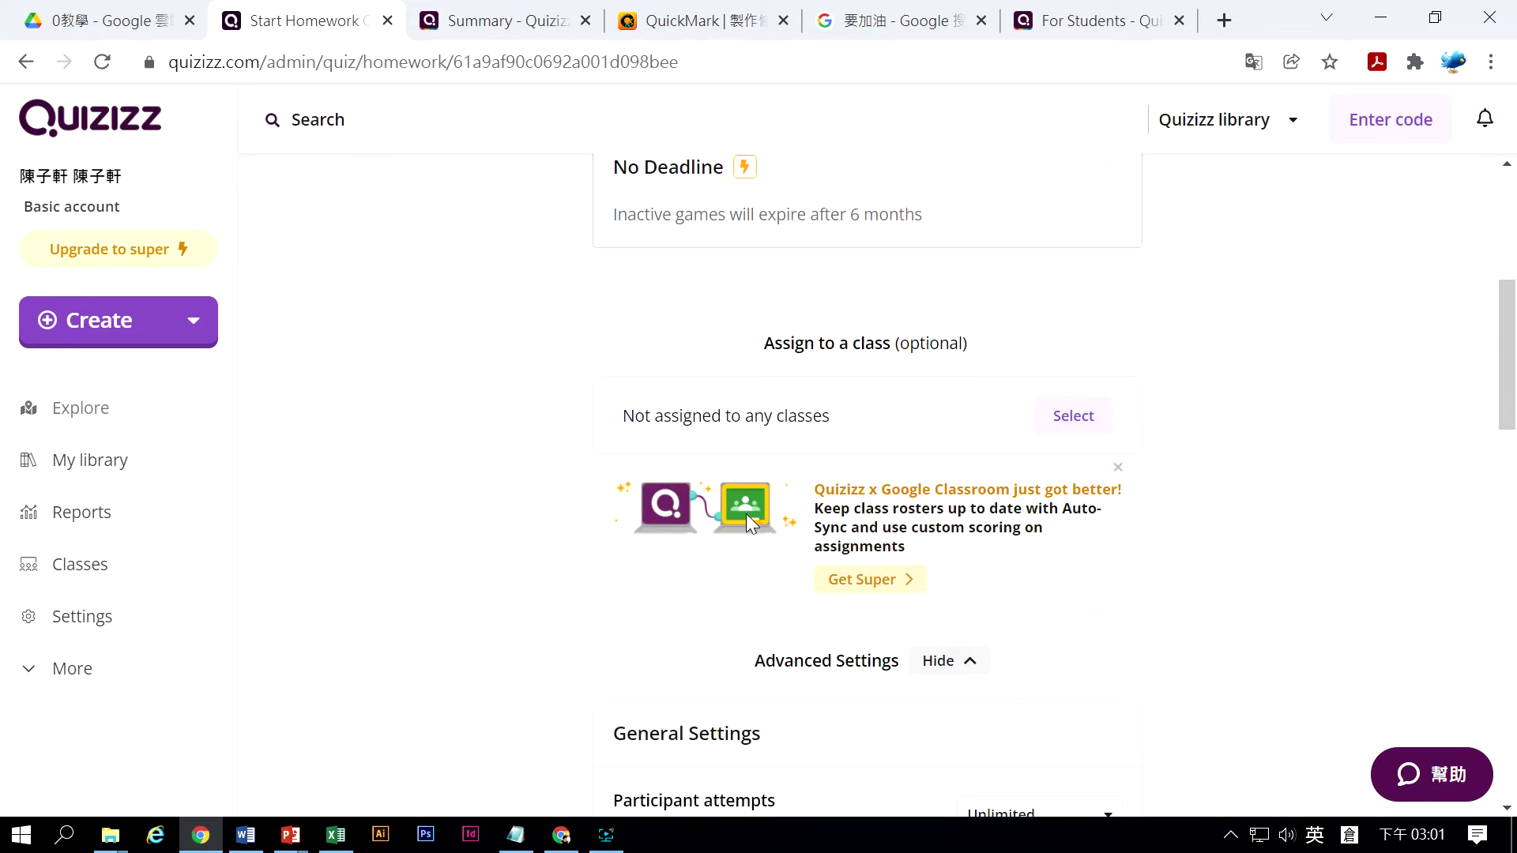
scroll(738, 497, "down", 6)
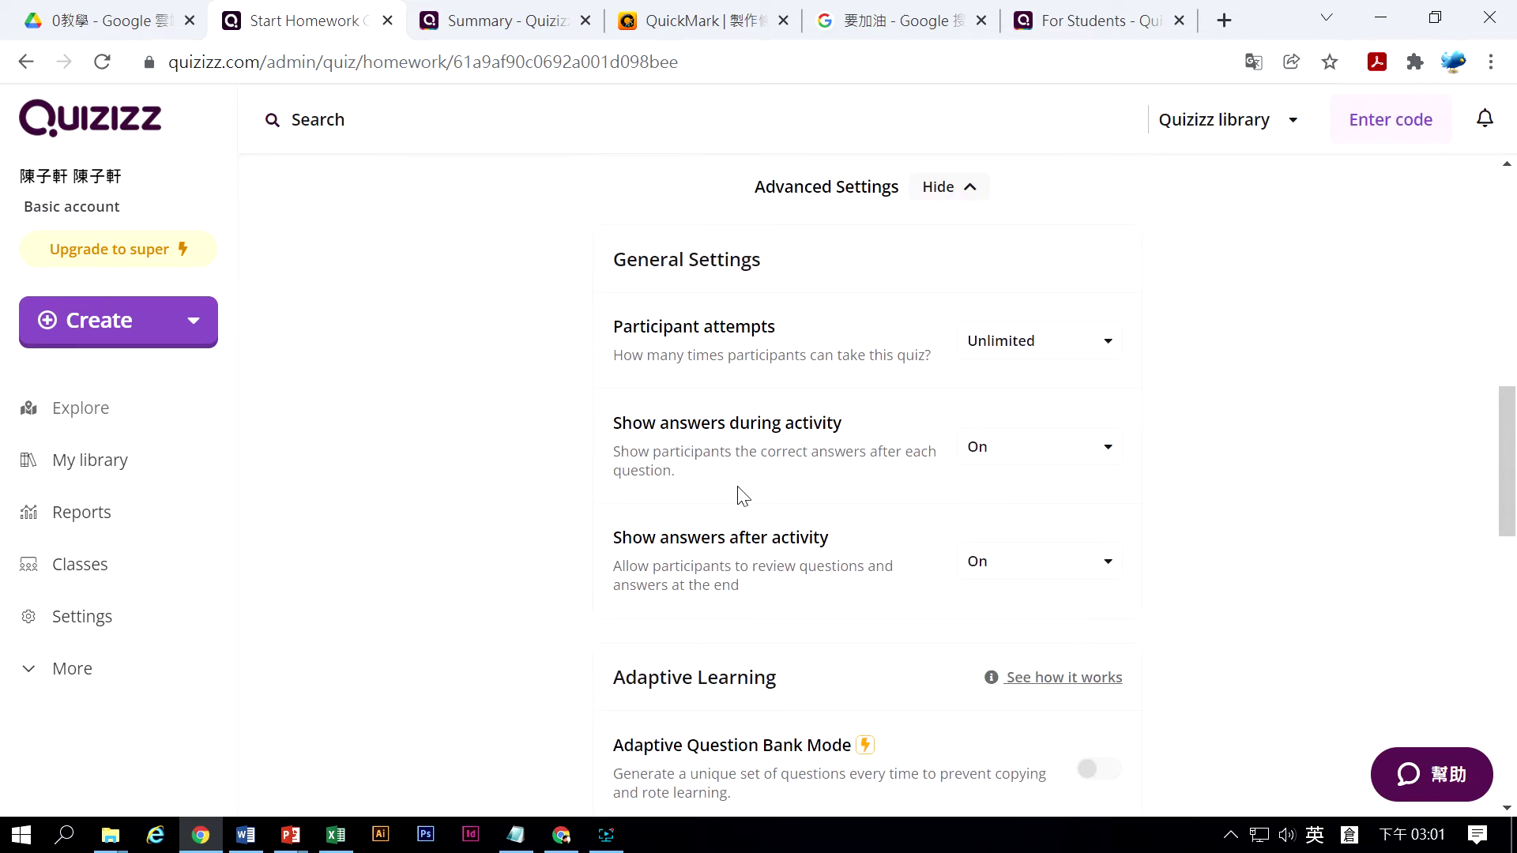
right_click(1234, 457)
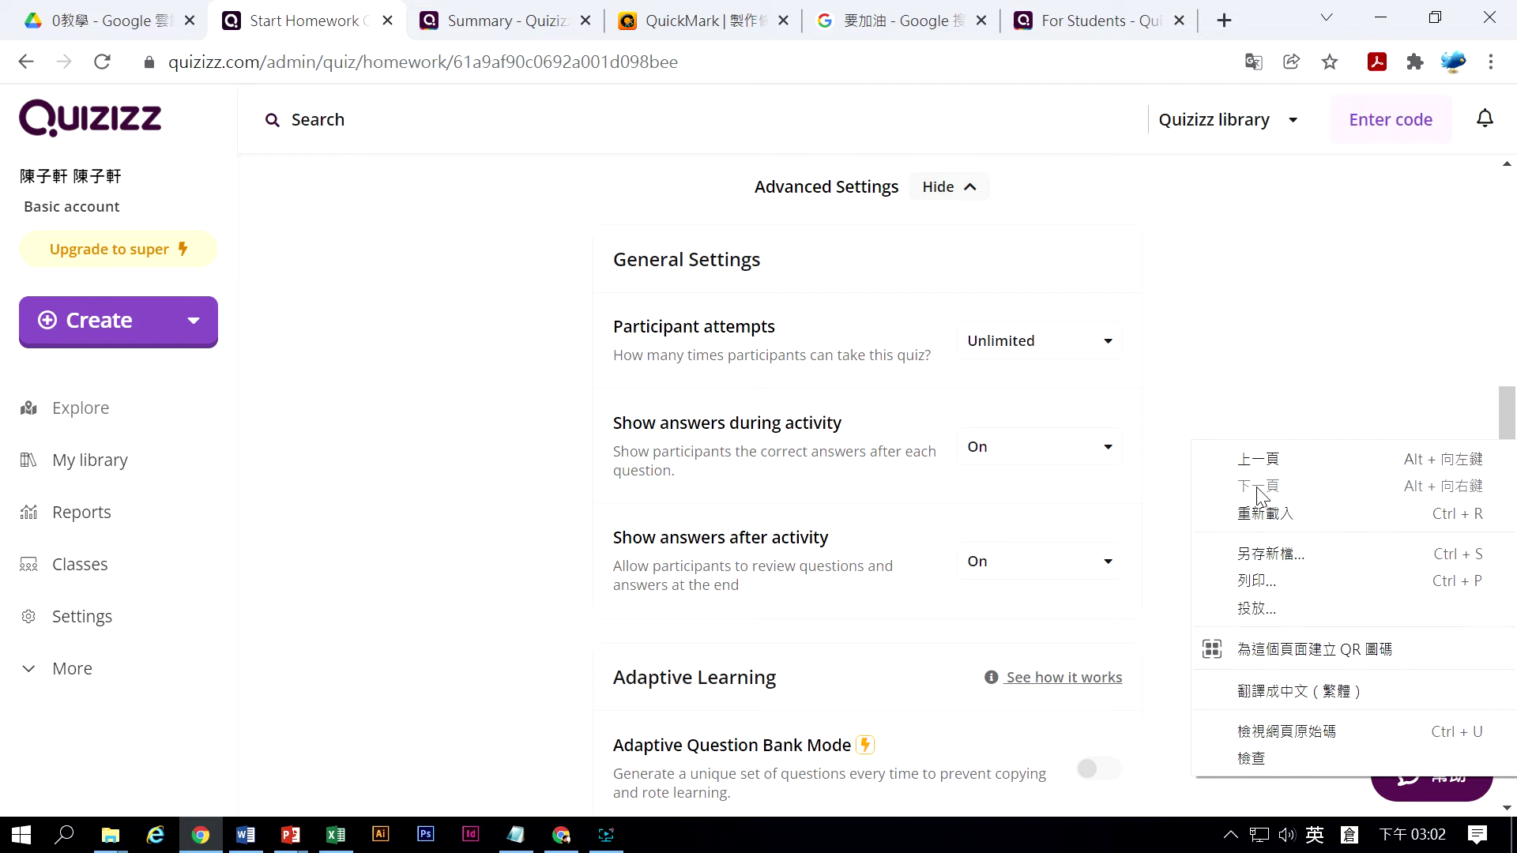
left_click(1291, 688)
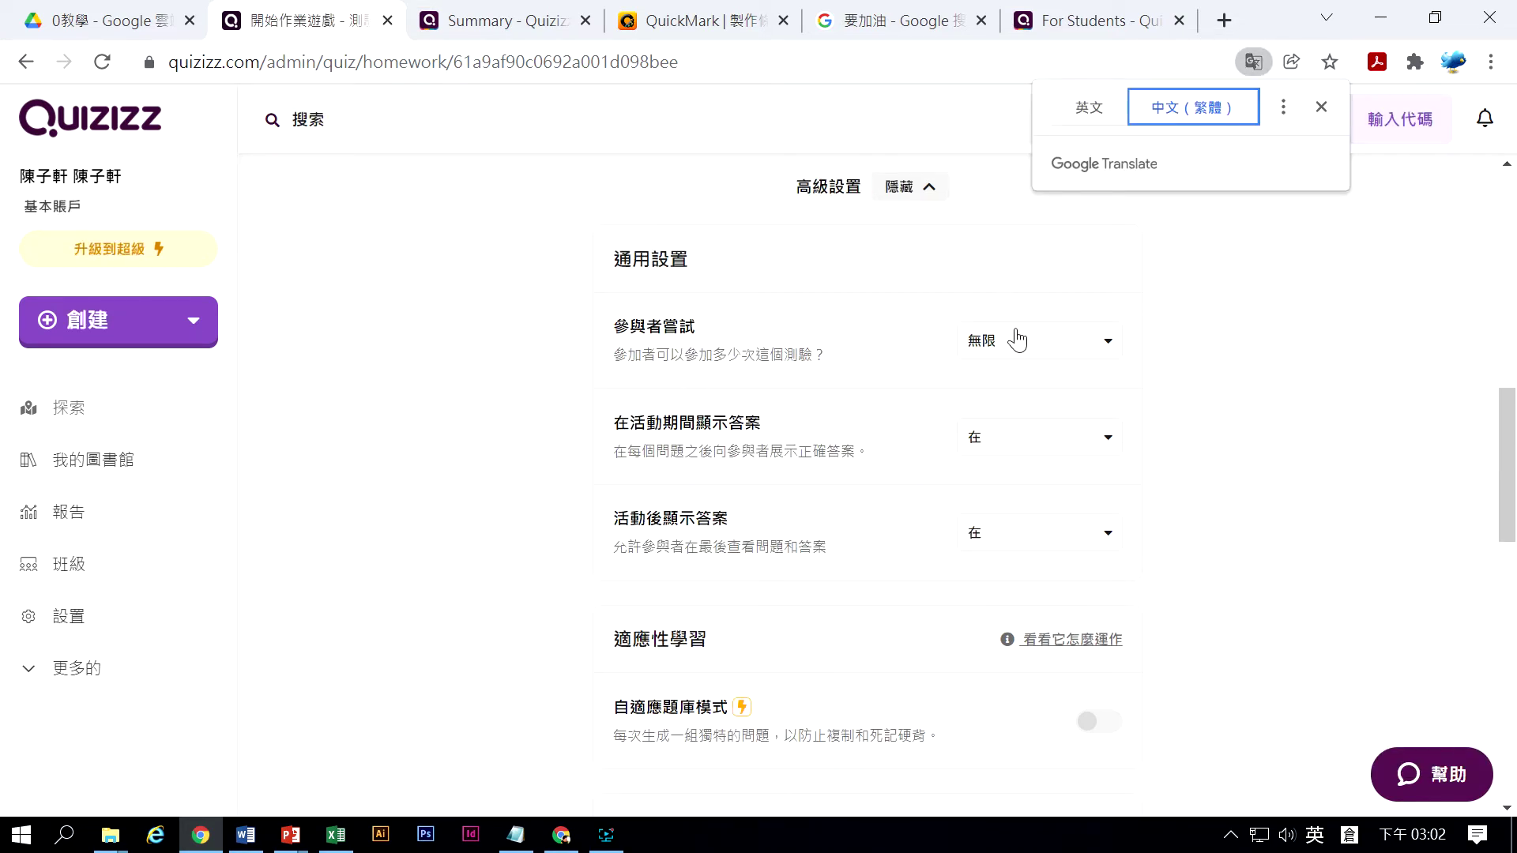
Choose the custom meme set with the 你要加油 picture for display after each question and assign the homework
scroll(1021, 355, "down", 6)
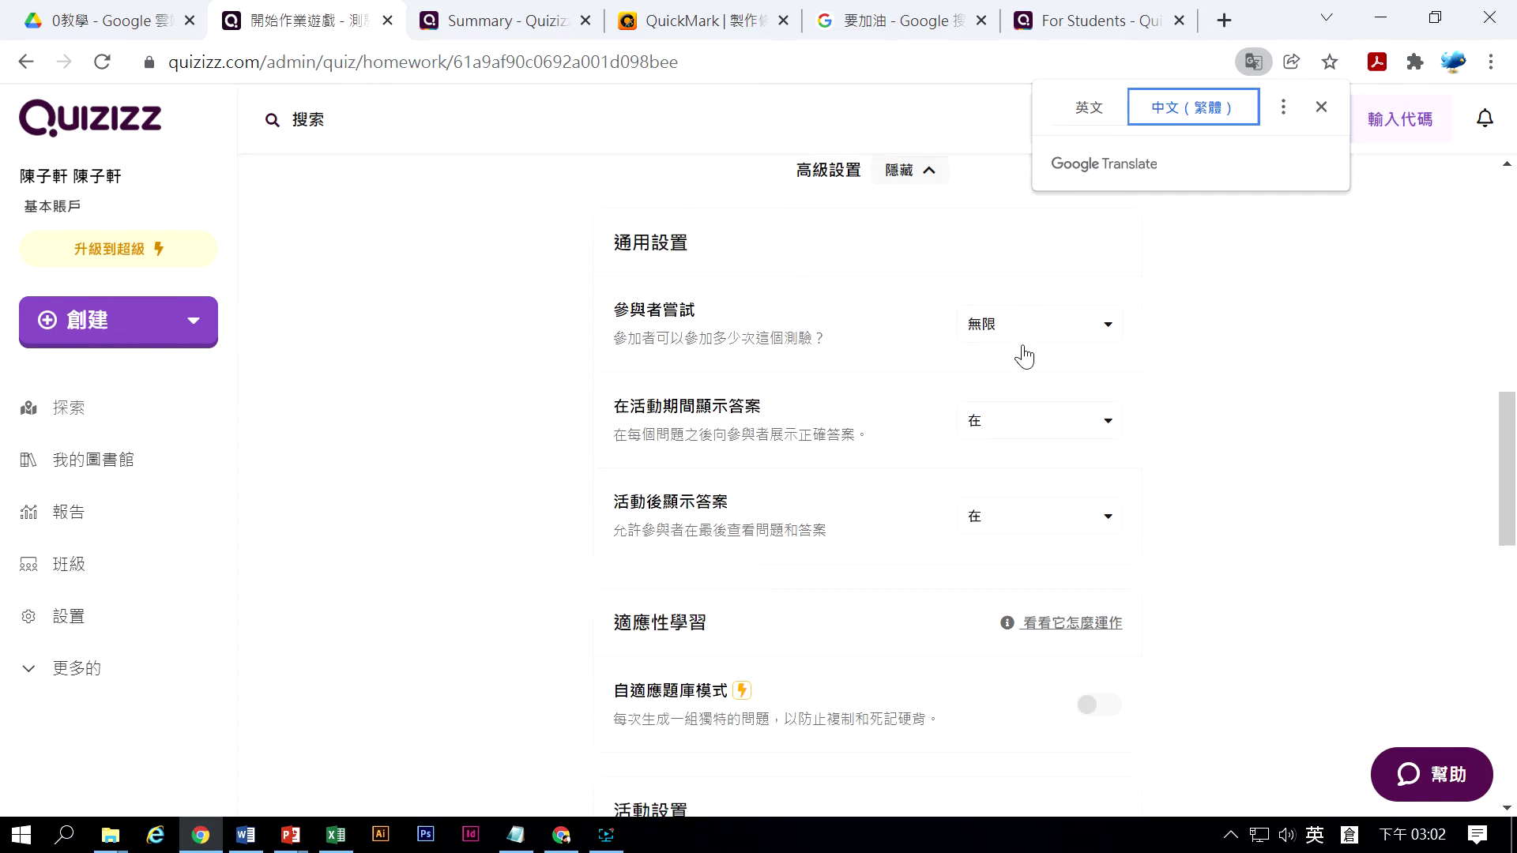
scroll(1021, 372, "down", 8)
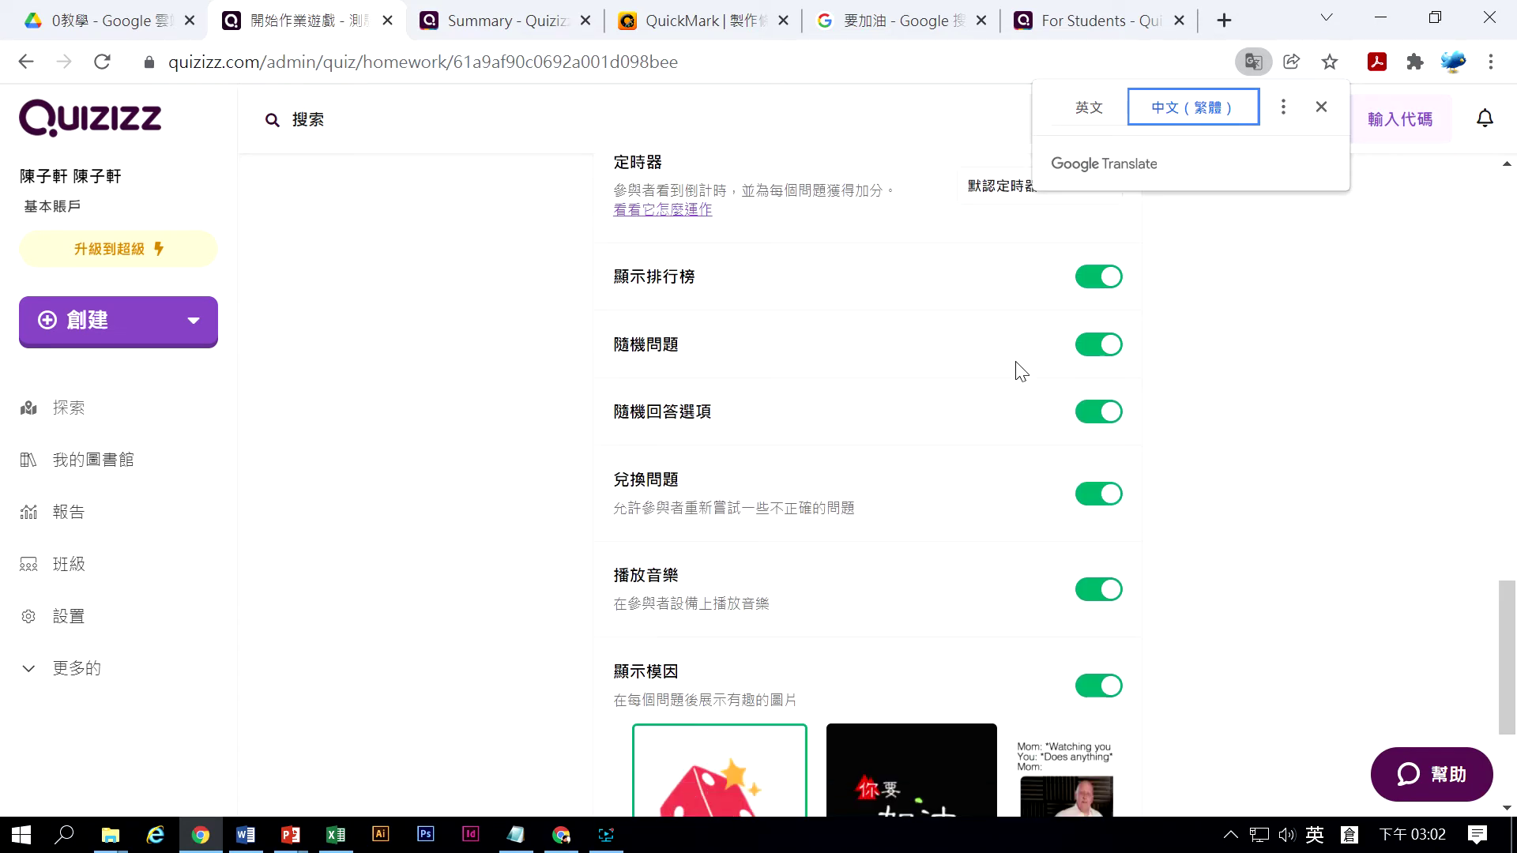
left_click(924, 621)
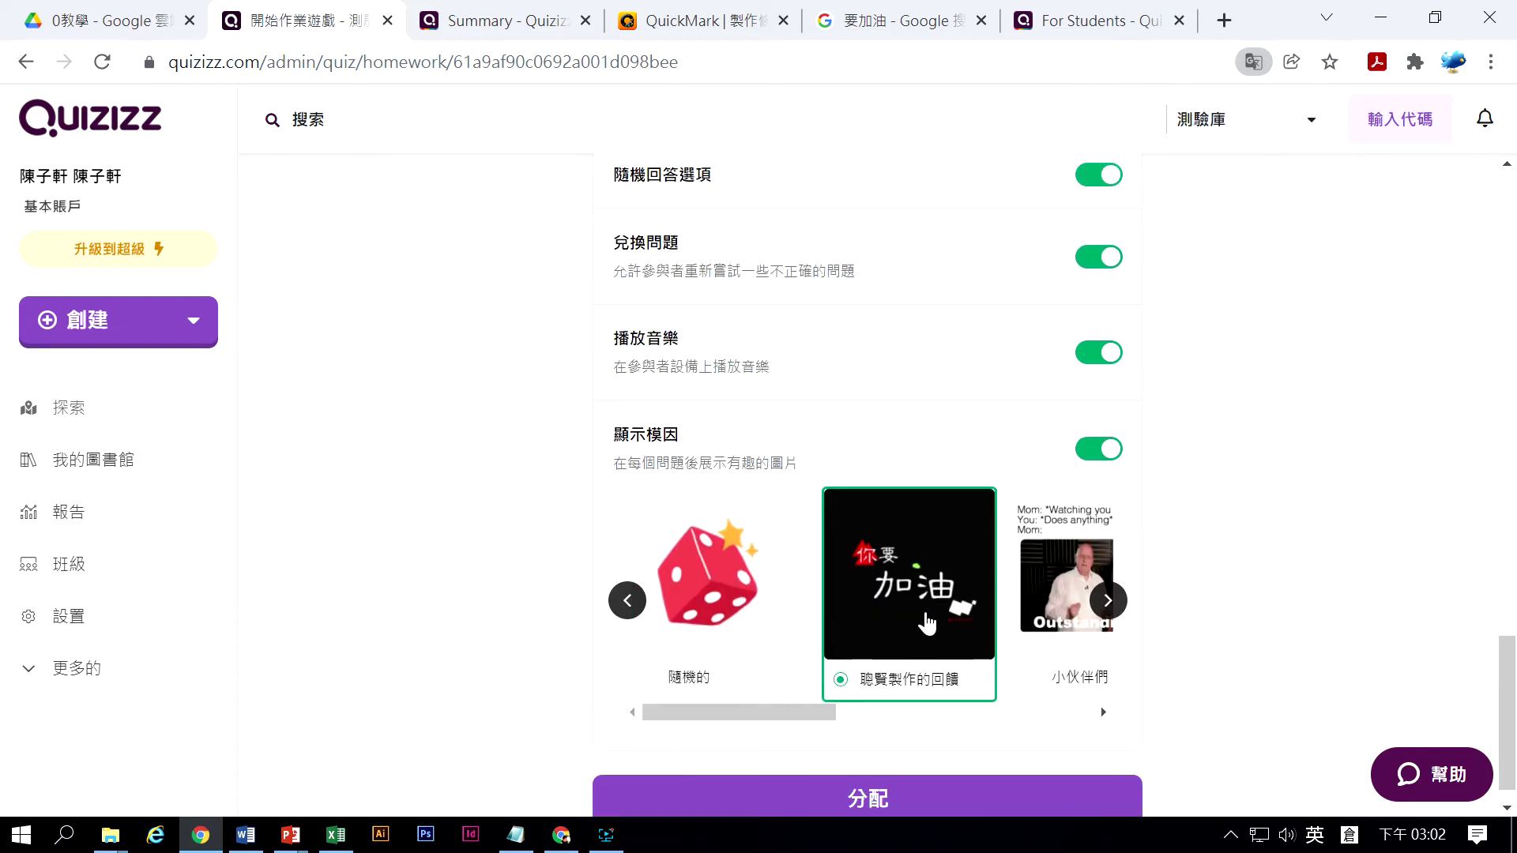
left_click(902, 800)
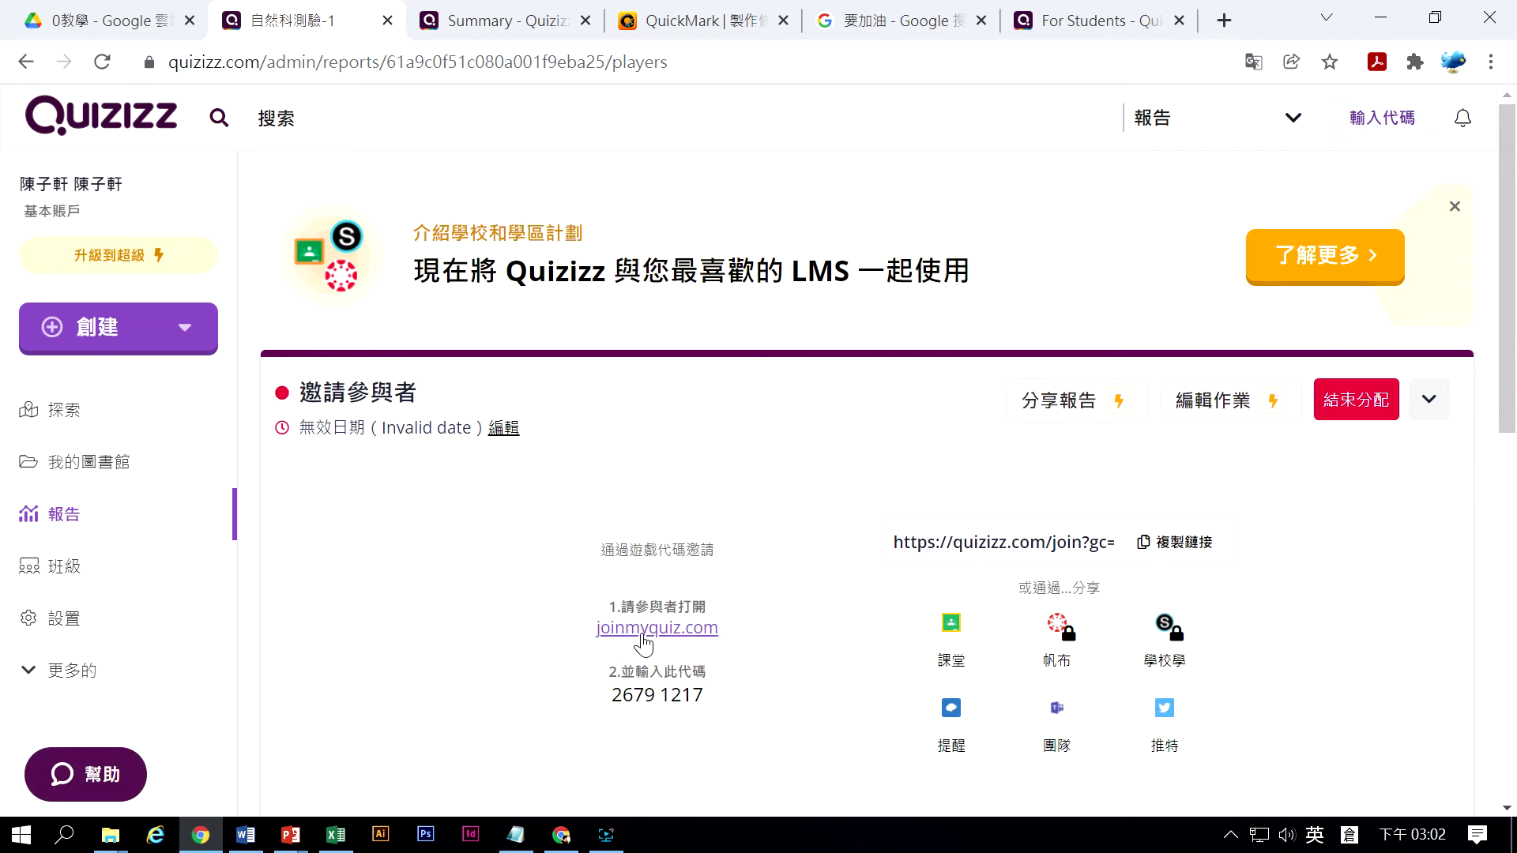
View the QR code on the QuickMark page and examine the invitation and report page of the assigned quiz 自然科測驗-1
left_click(707, 24)
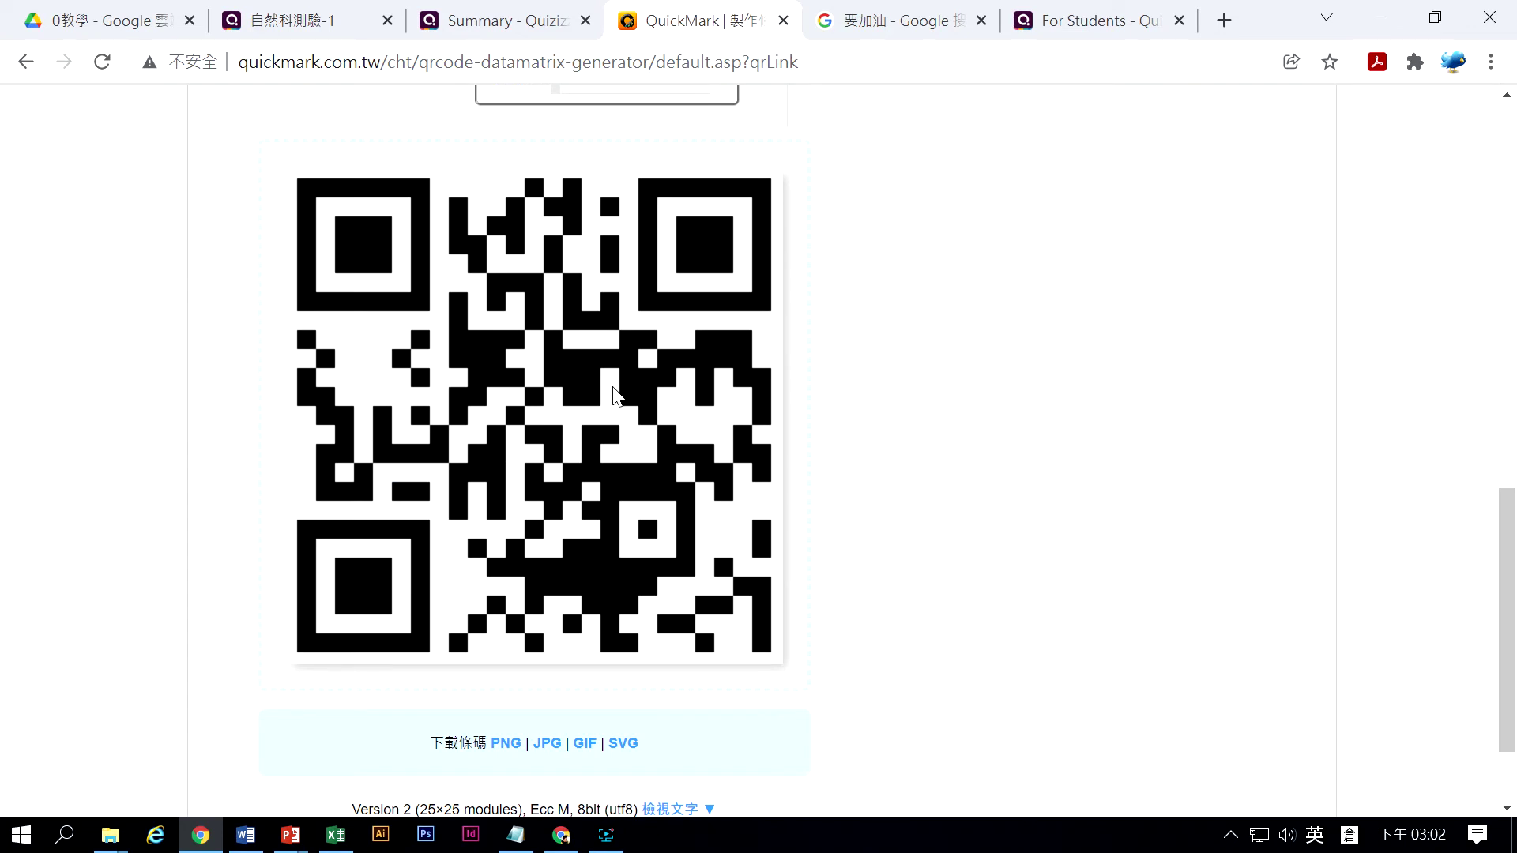
left_click(279, 24)
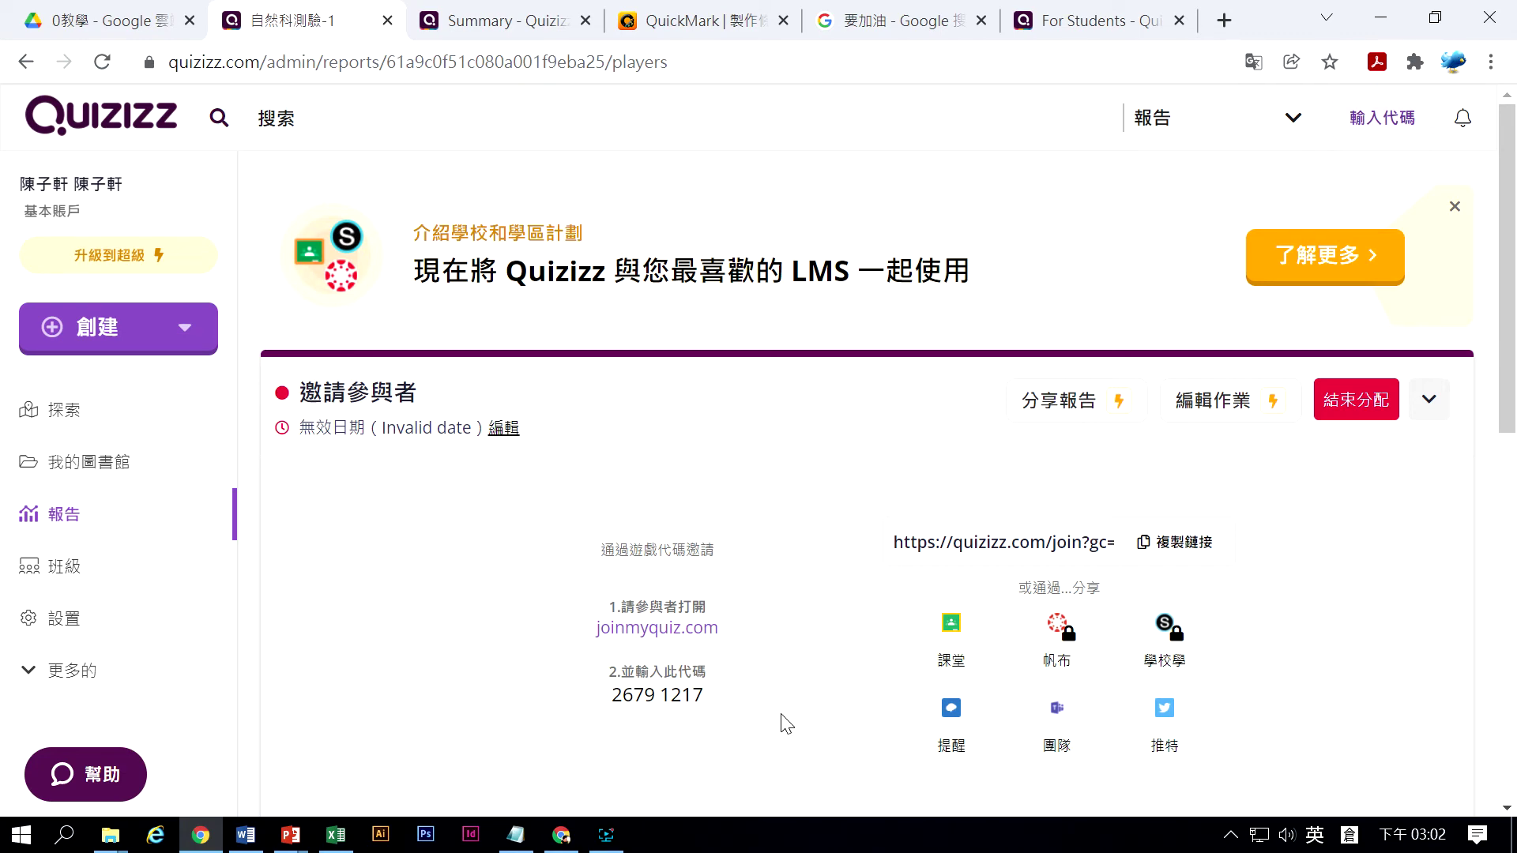
scroll(755, 681, "down", 5)
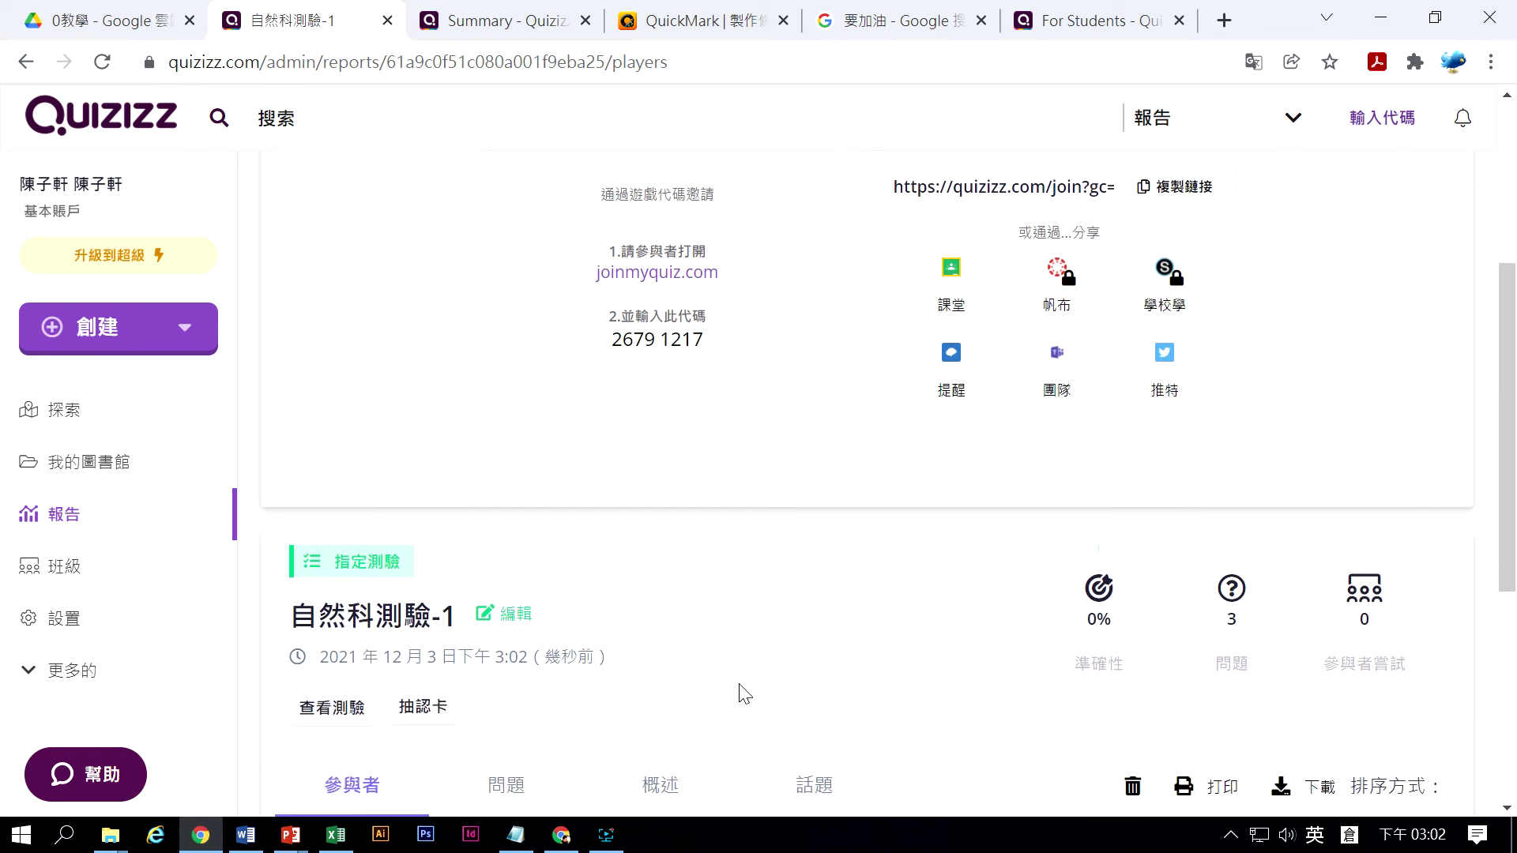
scroll(745, 694, "down", 3)
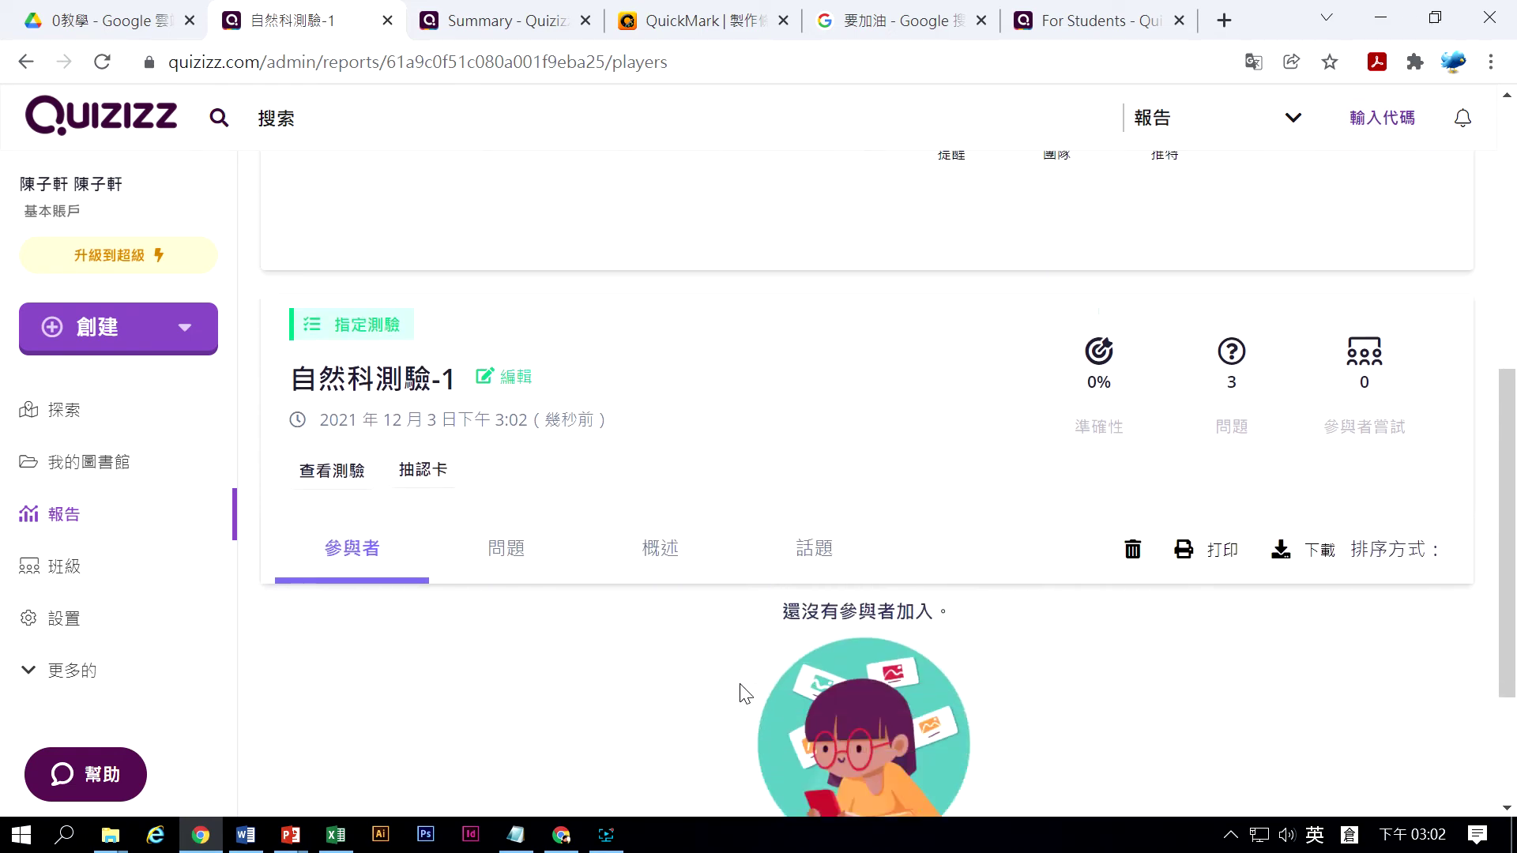
scroll(745, 693, "up", 8)
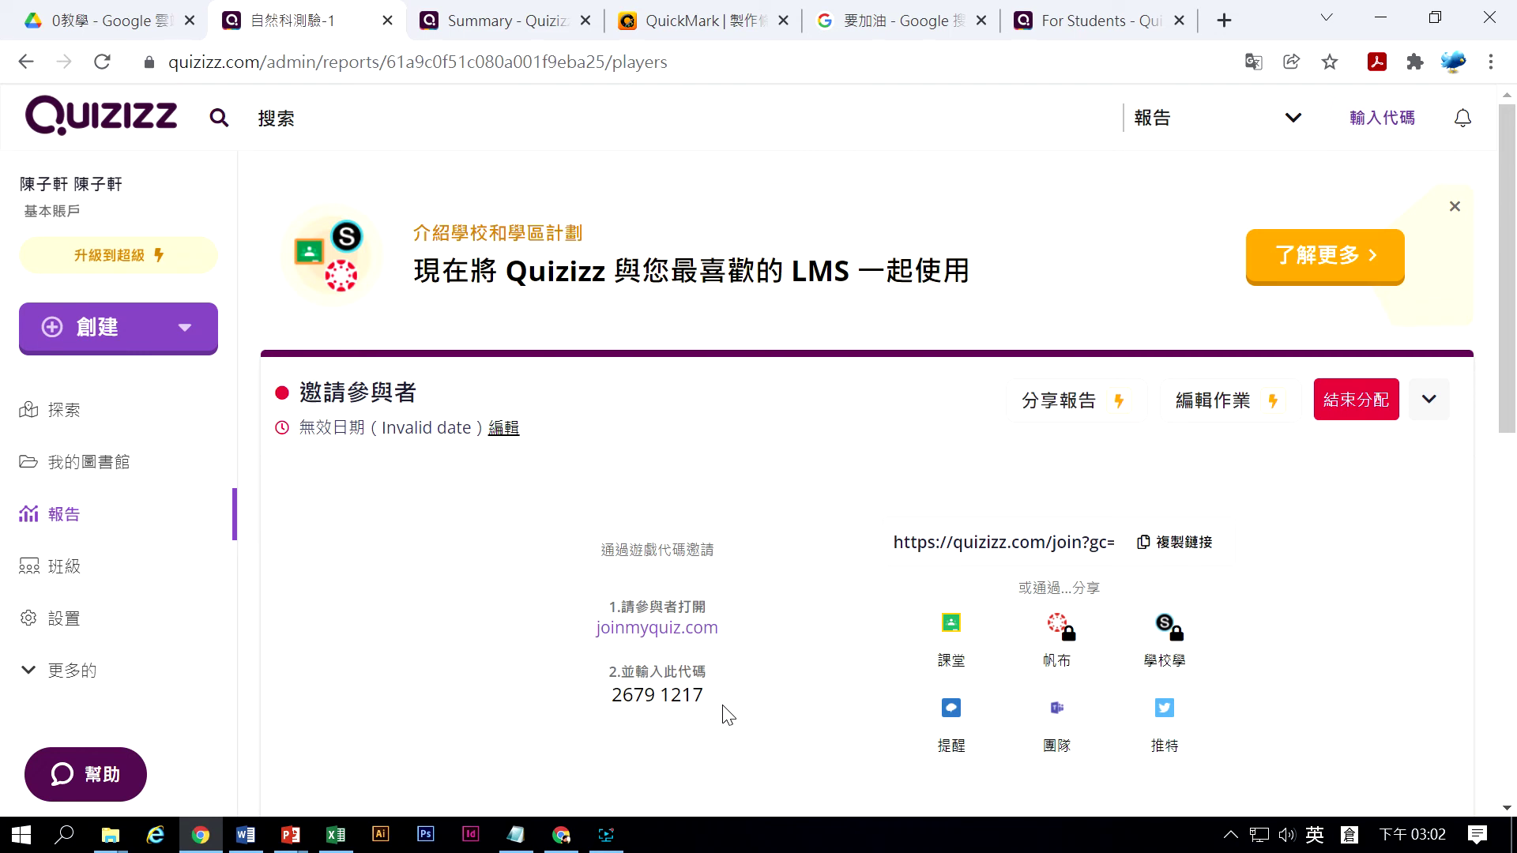